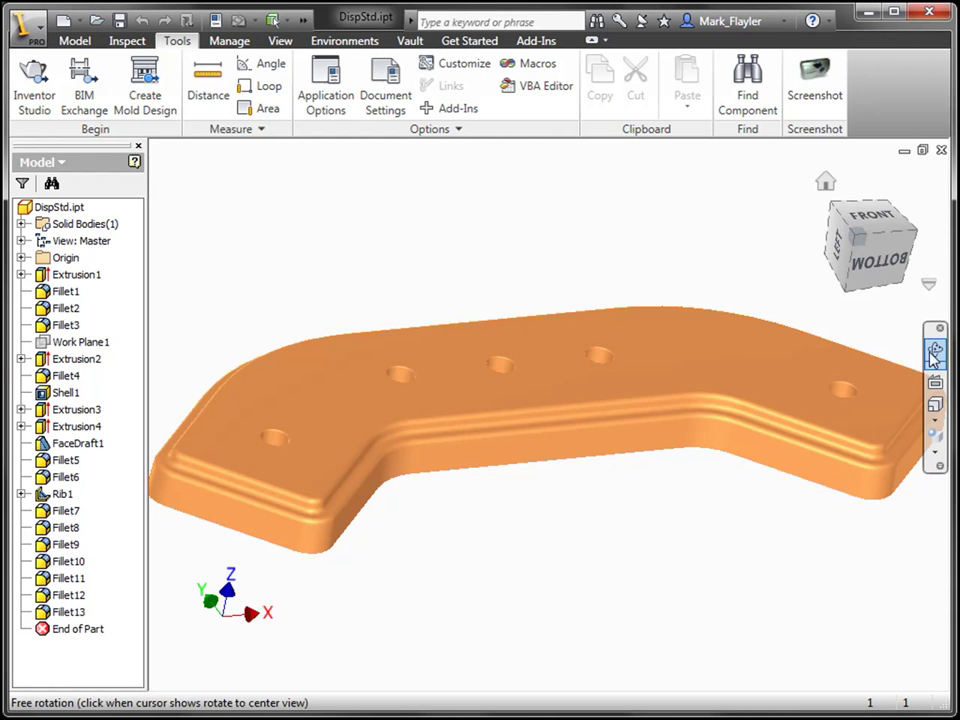
Step: Orbit the bracket part to its underside so the ribs and bosses show
click(935, 350)
drag(664, 368, 514, 386)
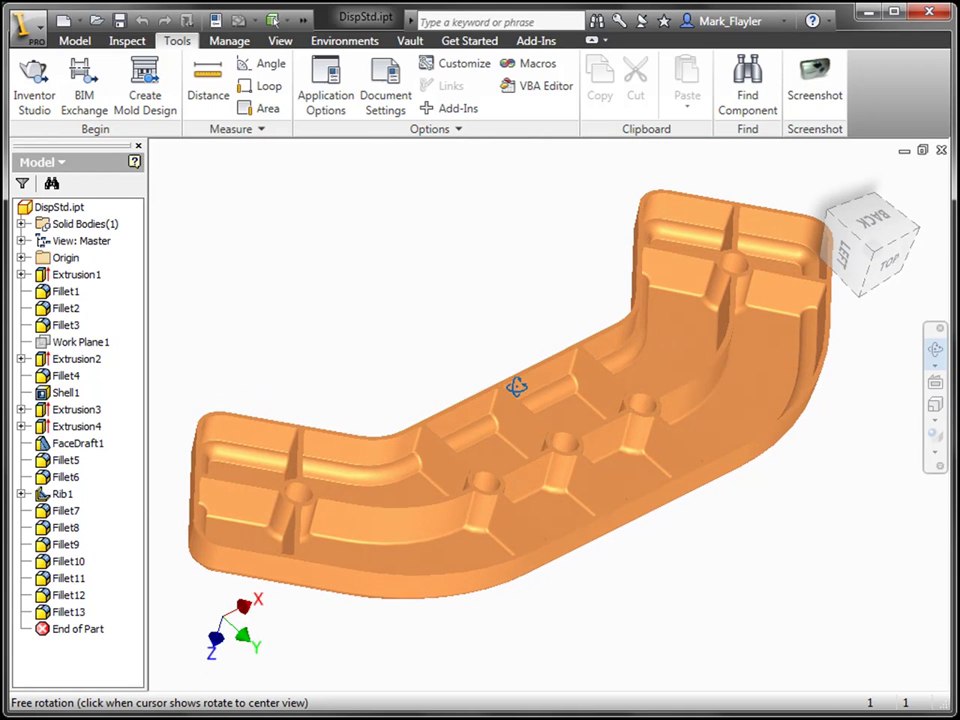
key(Escape)
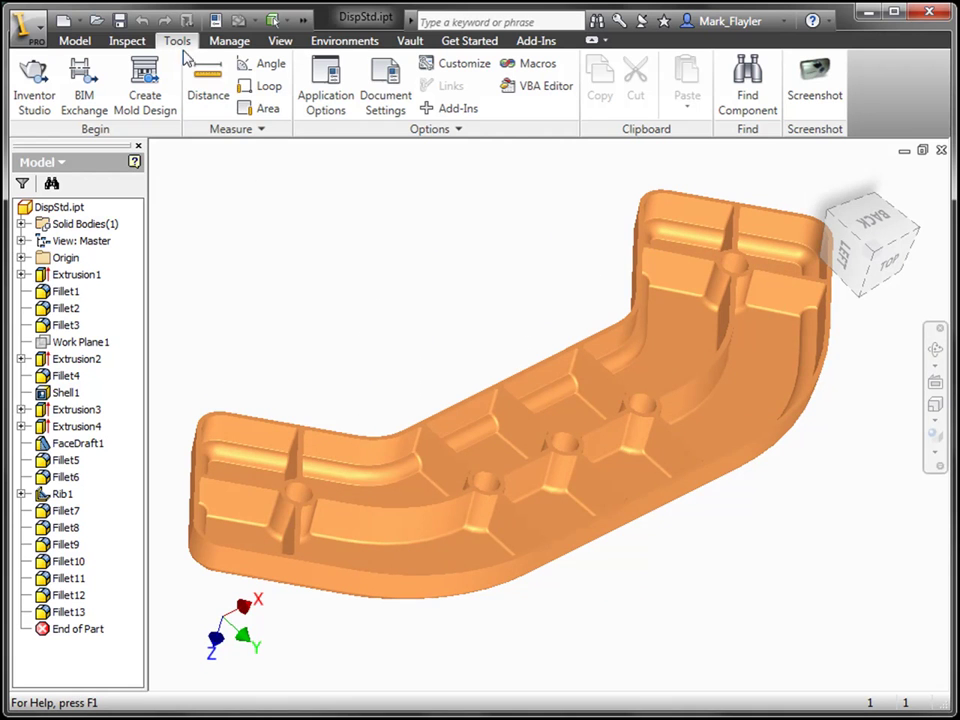
Step: In the add-in manager, mark Autodesk Moldflow Adviser Design as Loaded and Load Automatically
click(457, 110)
click(446, 156)
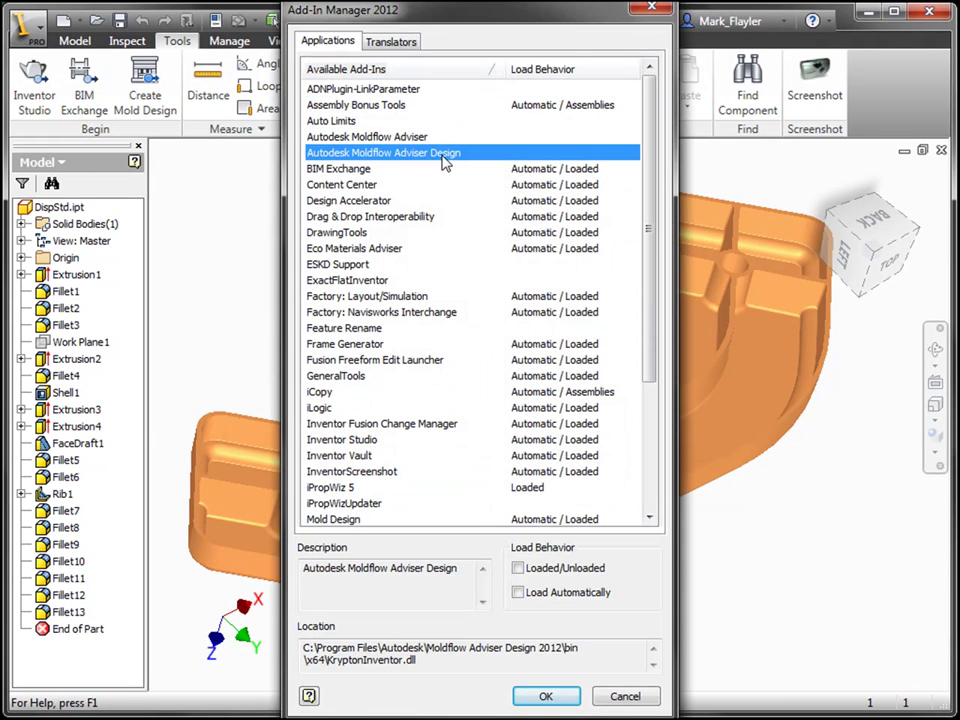
click(518, 569)
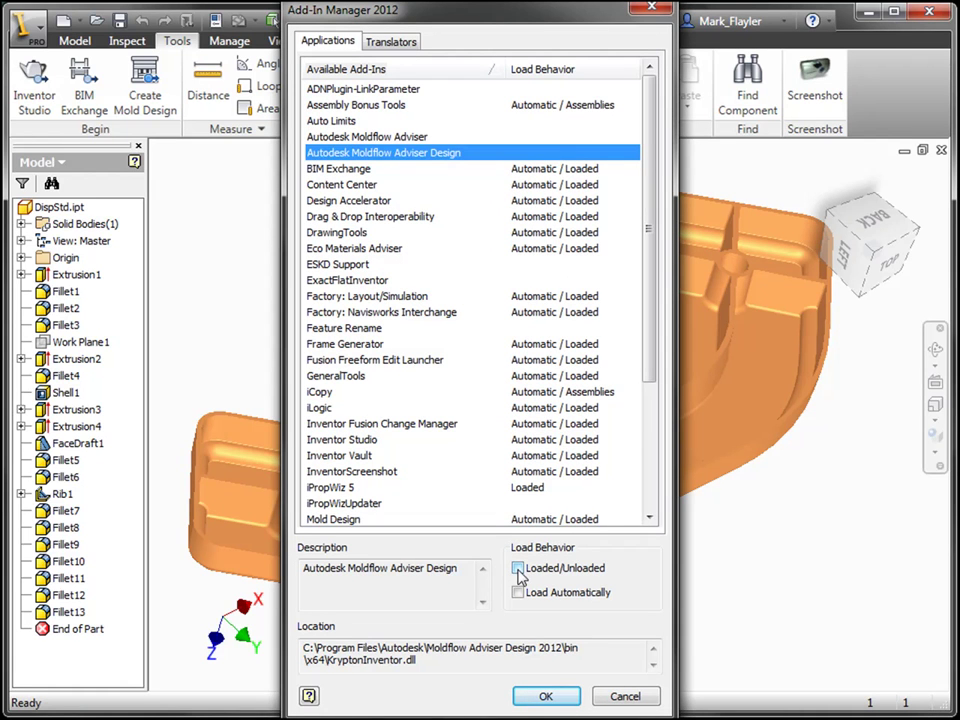
click(518, 593)
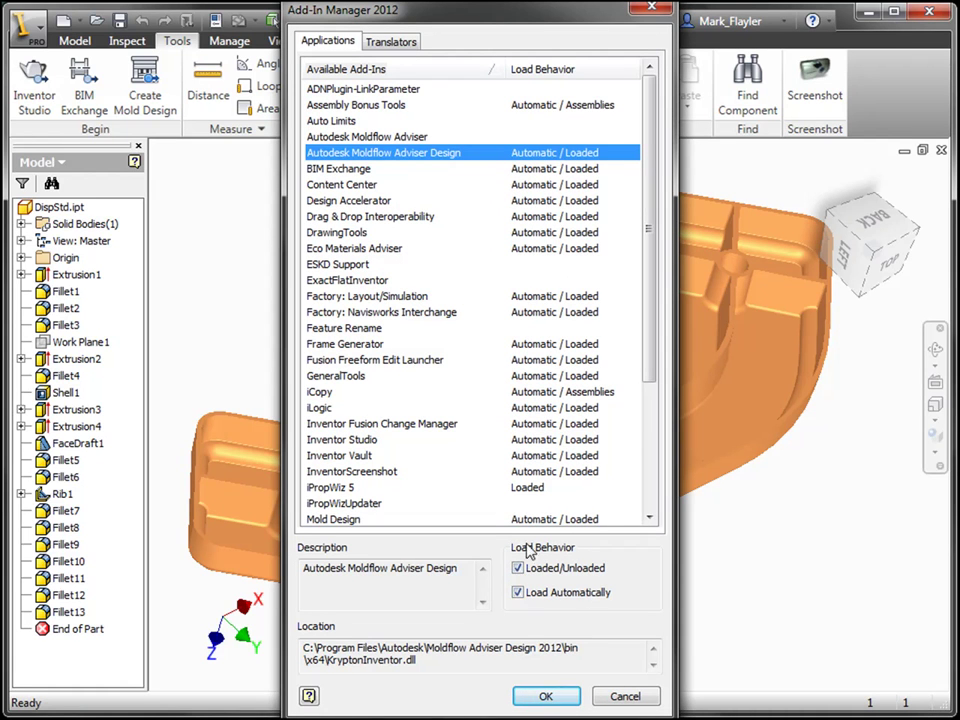
click(545, 696)
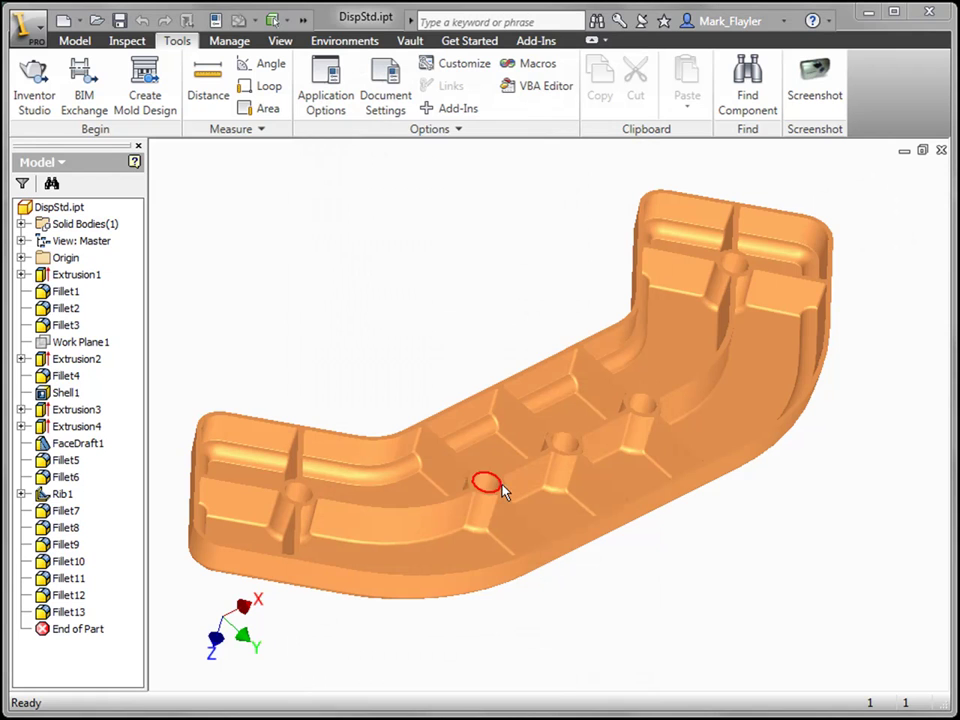
Step: Turn on Moldflow Adviser Design from the Add-Ins tab, giving 86% manufacturability and 80% cost efficiency
click(530, 45)
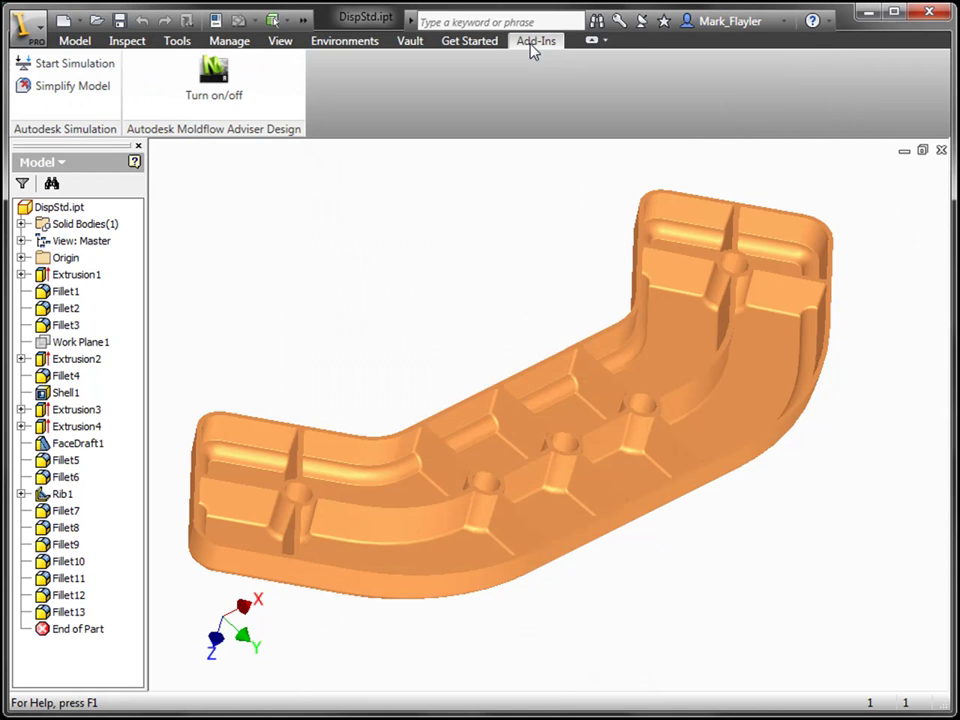
click(208, 96)
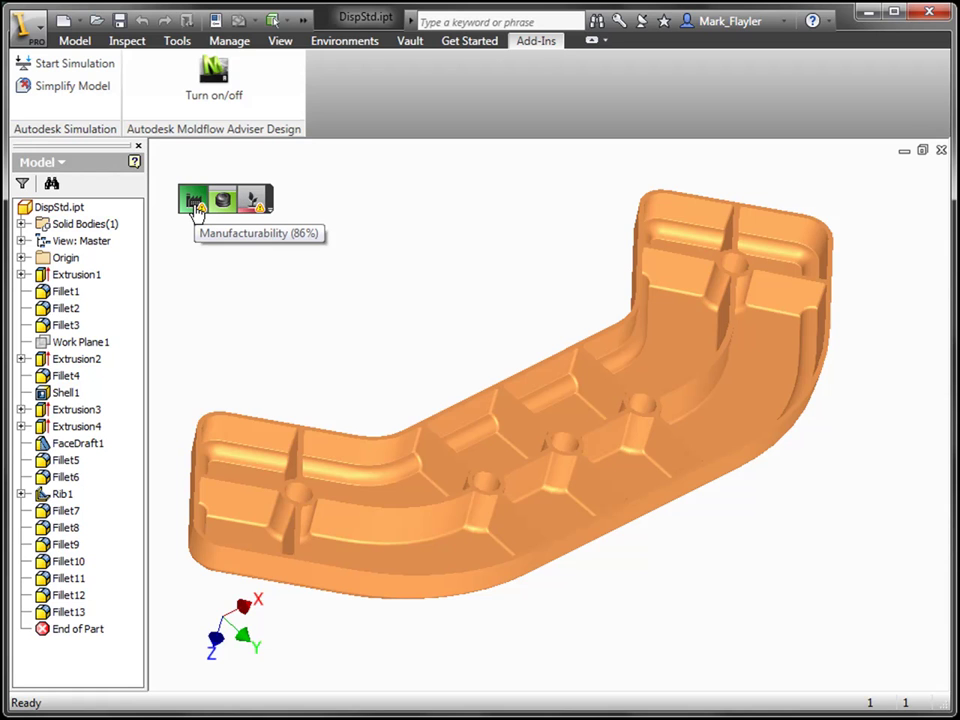
Step: Show the part's weld lines in red from the Manufacturability results list
click(195, 205)
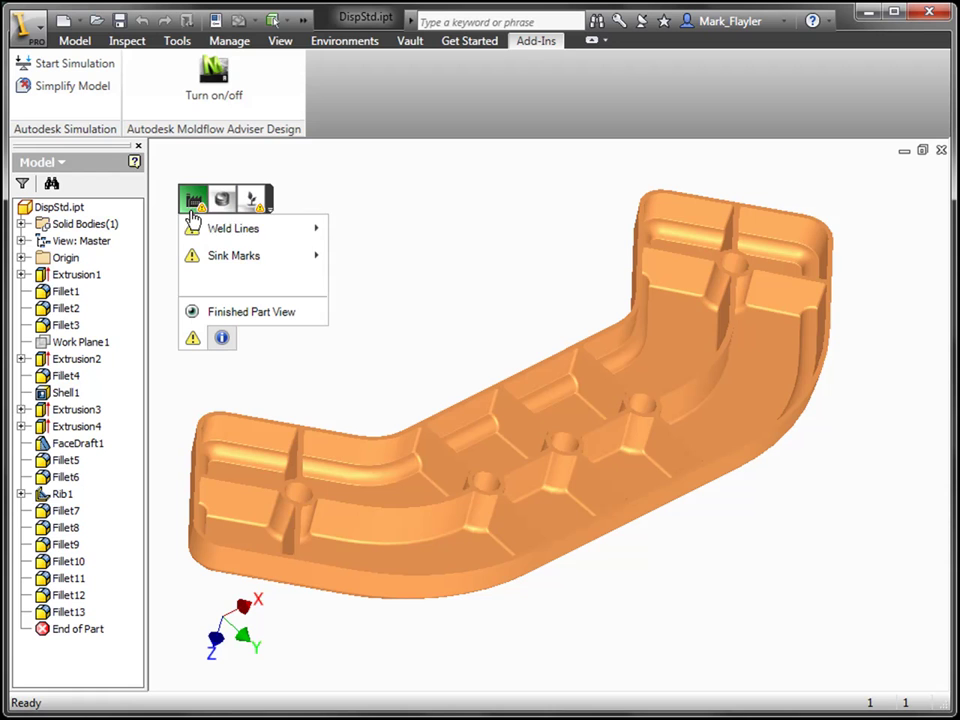
mouse_move(250, 229)
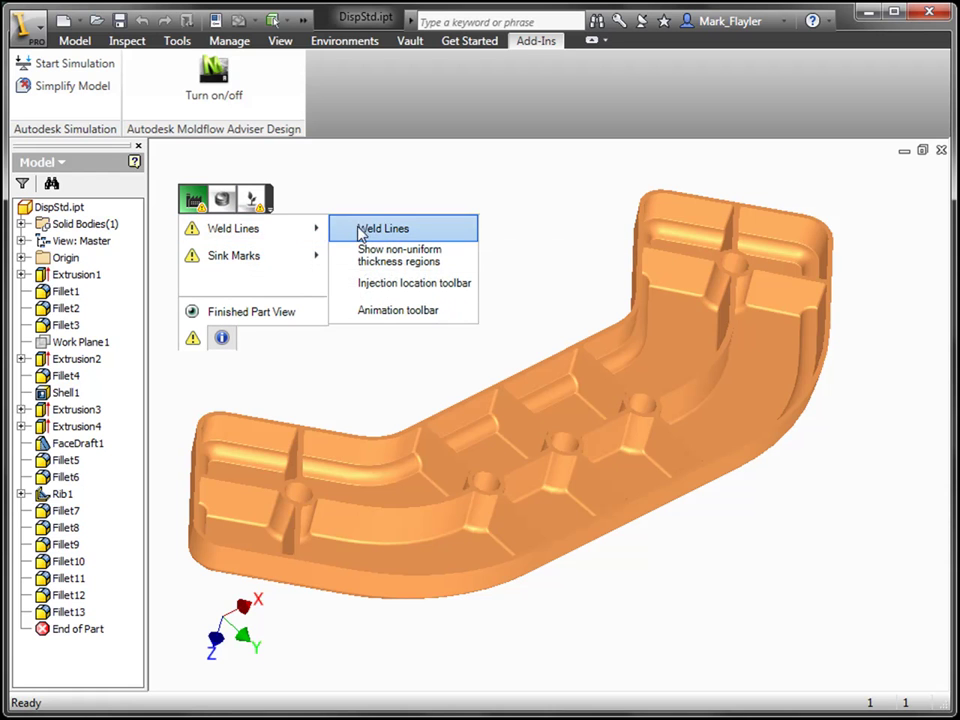
click(390, 229)
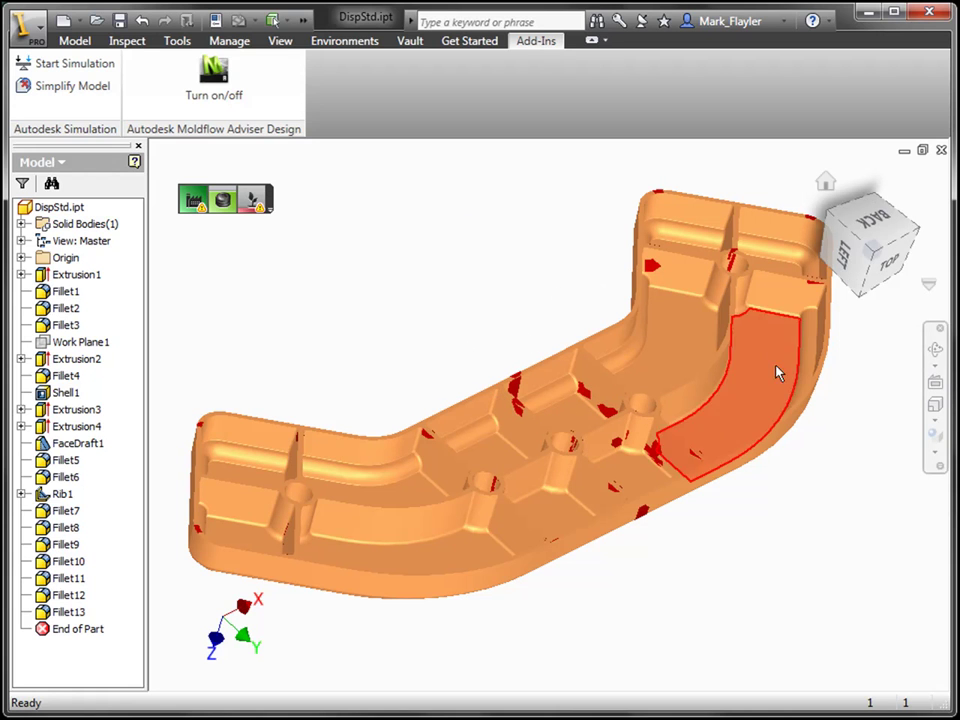
Step: Orbit the part until its top face with holes faces forward
click(935, 349)
drag(553, 392, 741, 403)
drag(508, 428, 716, 101)
drag(522, 323, 437, 560)
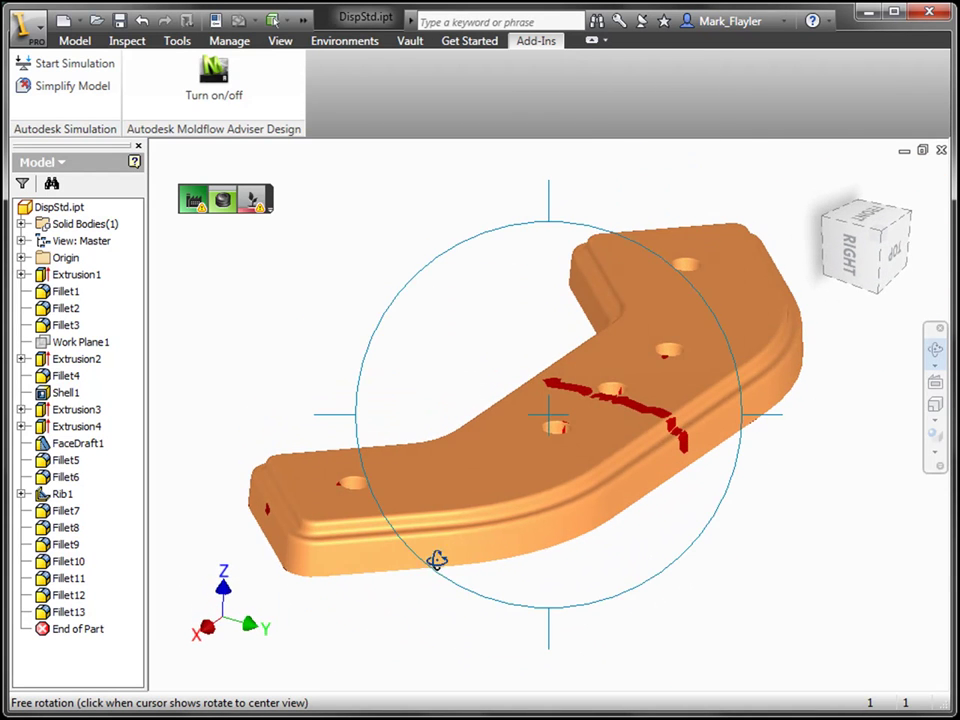
Step: Show the Finished Part View and orbit around the part to inspect the sink-mark lines
click(194, 201)
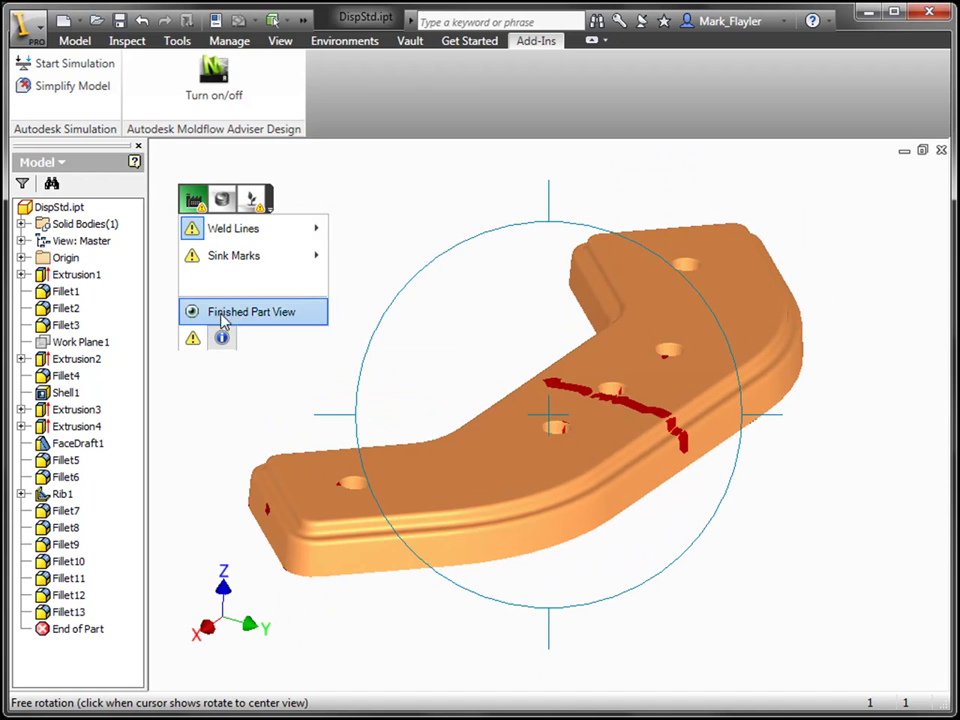
click(214, 256)
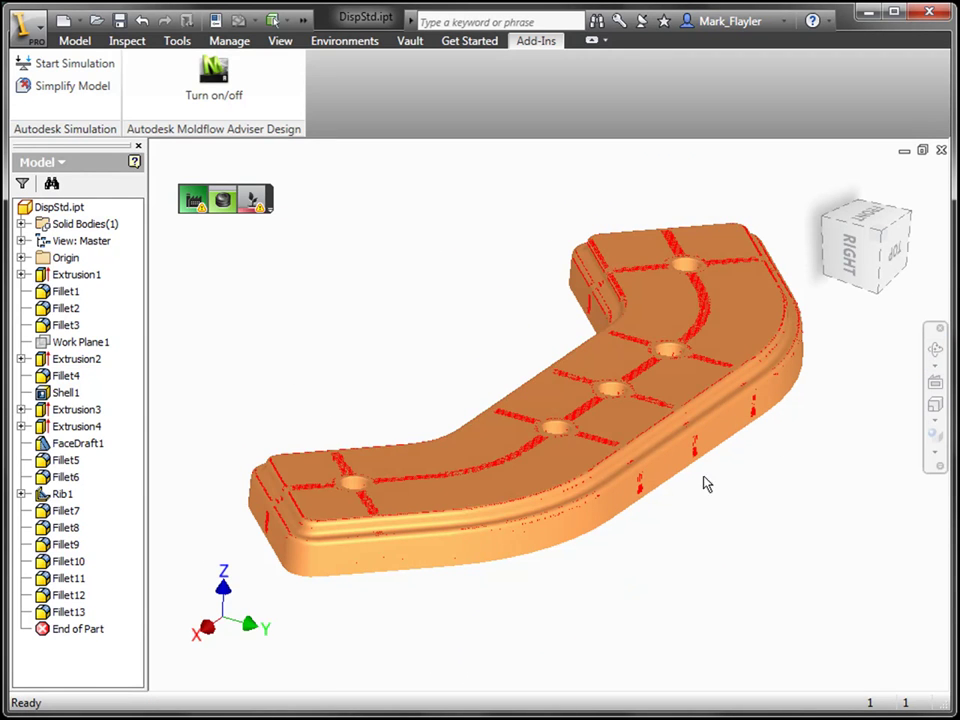
click(935, 350)
drag(682, 386, 590, 430)
click(416, 338)
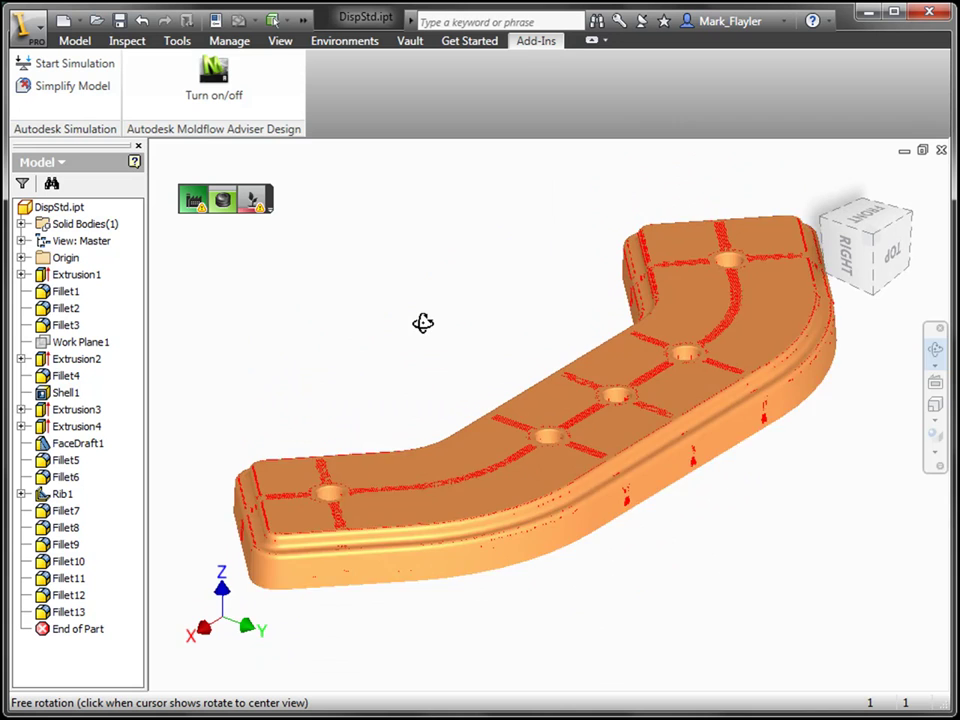
click(614, 427)
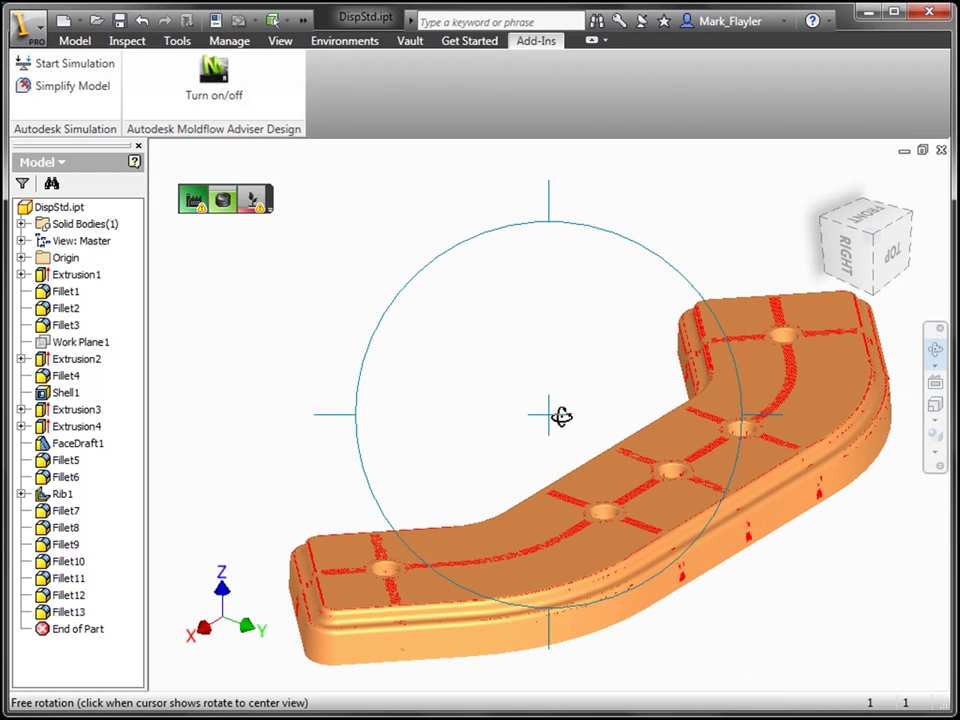
drag(555, 409, 447, 331)
right_click(447, 331)
click(476, 335)
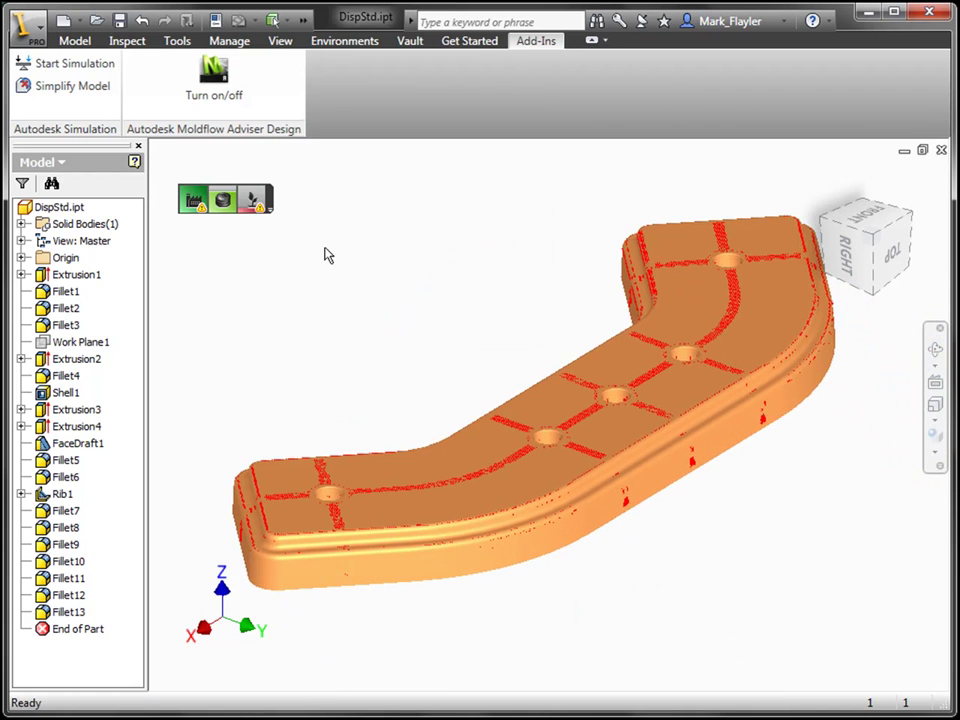
click(197, 210)
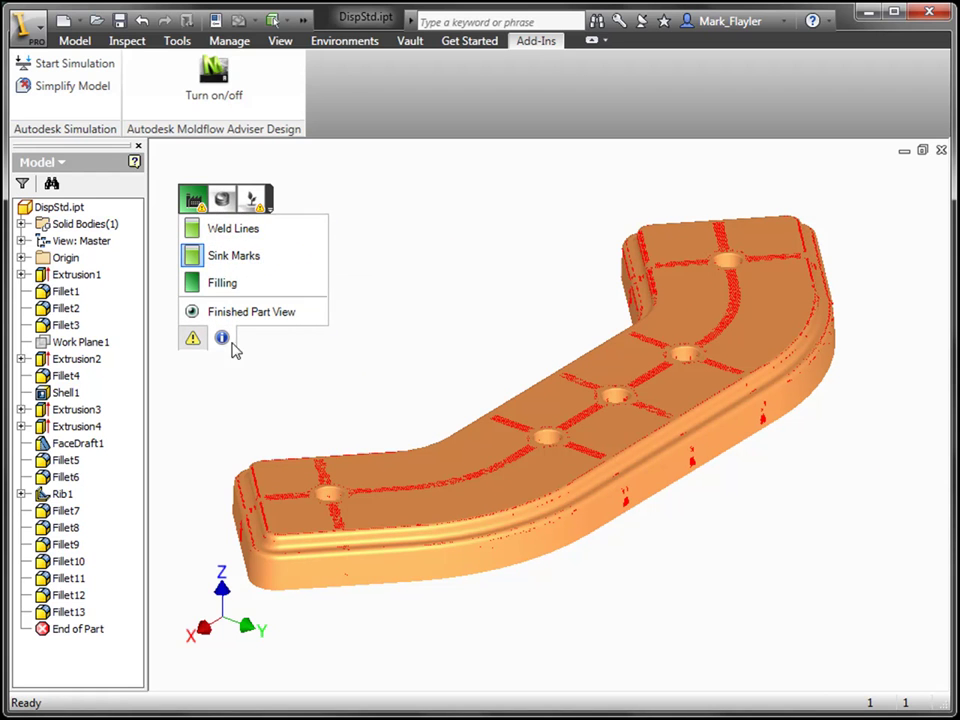
Step: Display the two injection locations on the top face along with the injection location tools
click(200, 339)
mouse_move(315, 255)
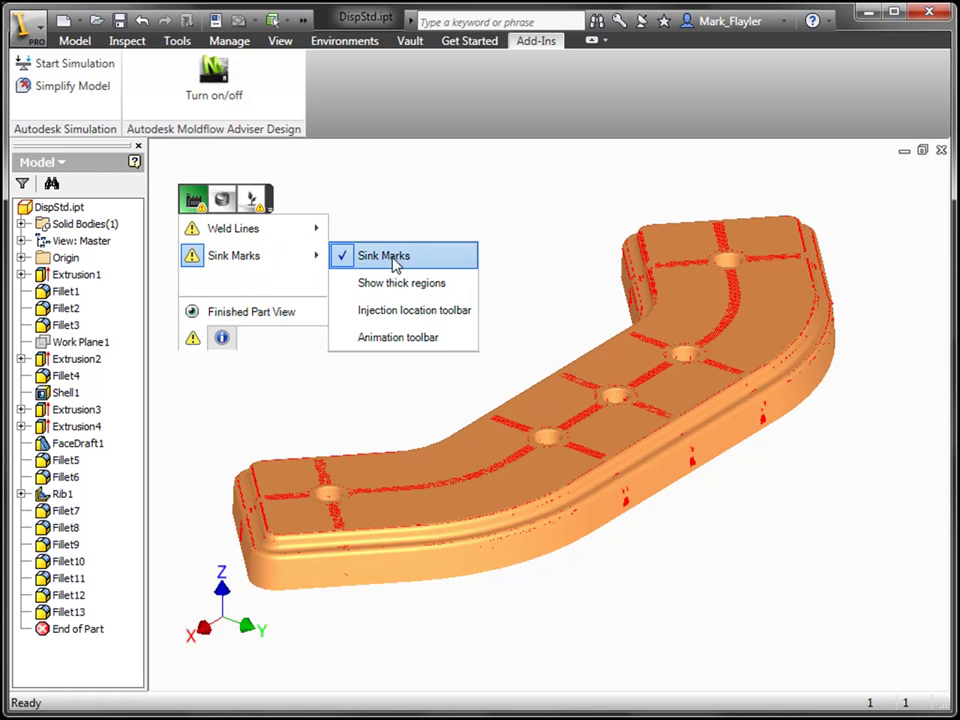
mouse_move(304, 231)
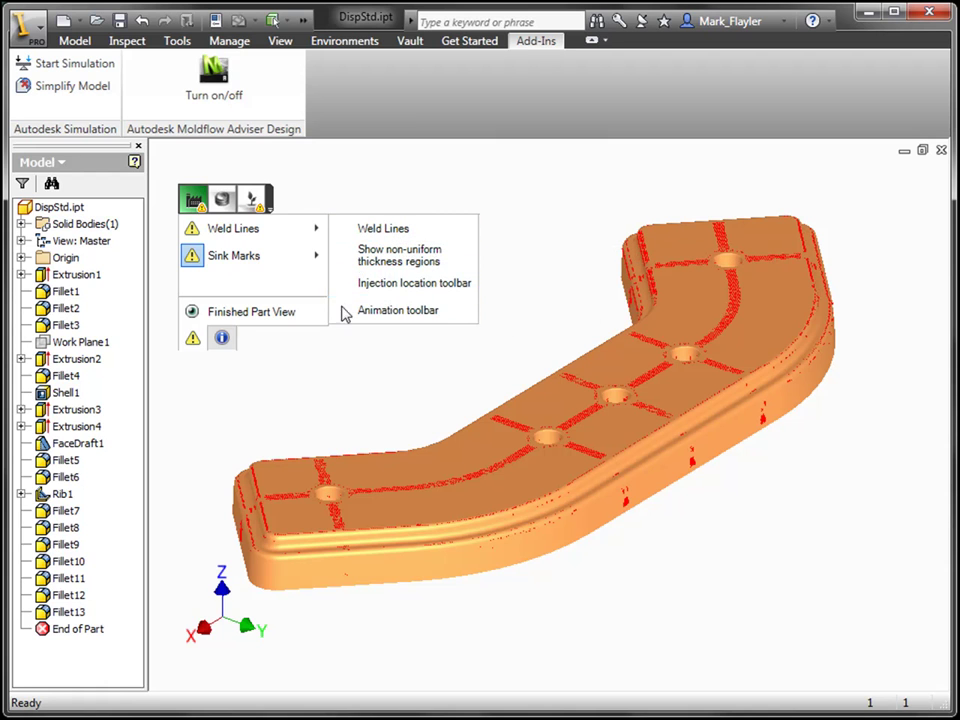
click(413, 284)
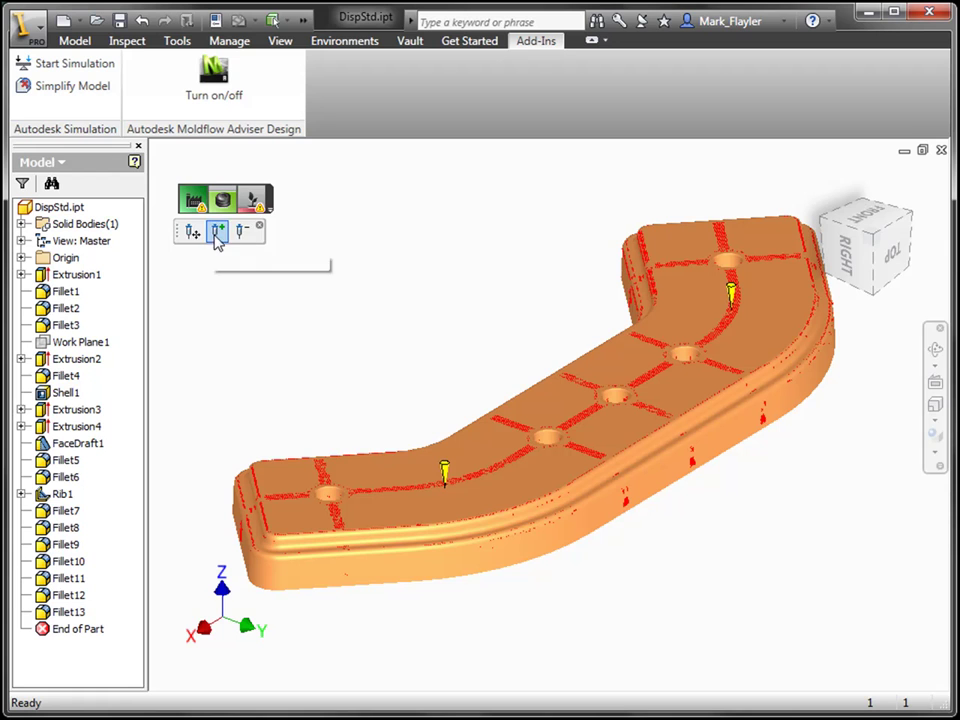
click(269, 210)
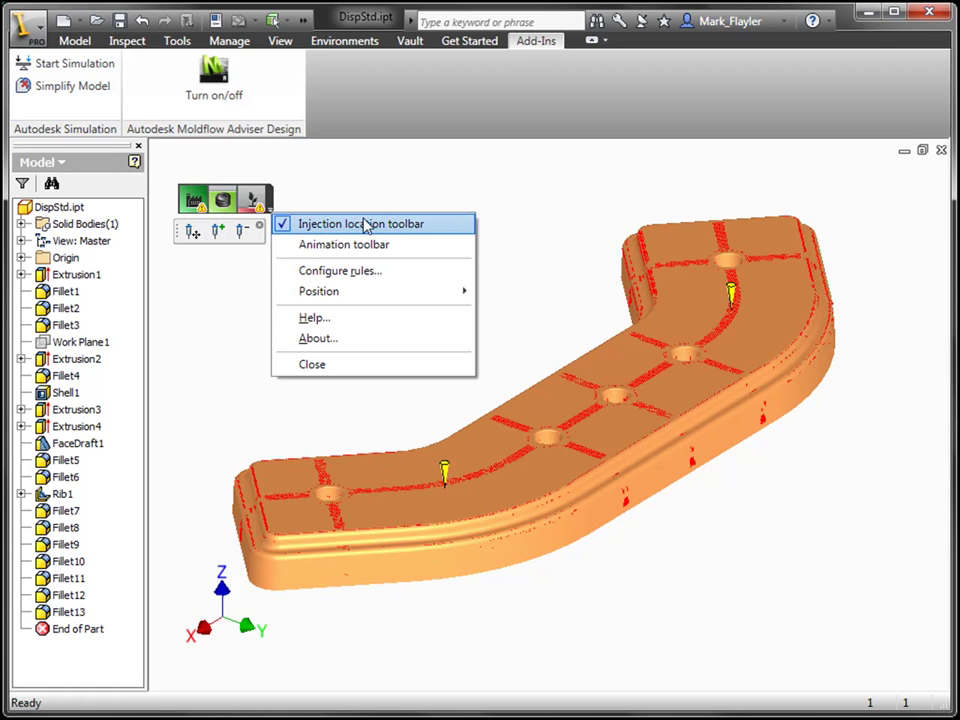
click(283, 213)
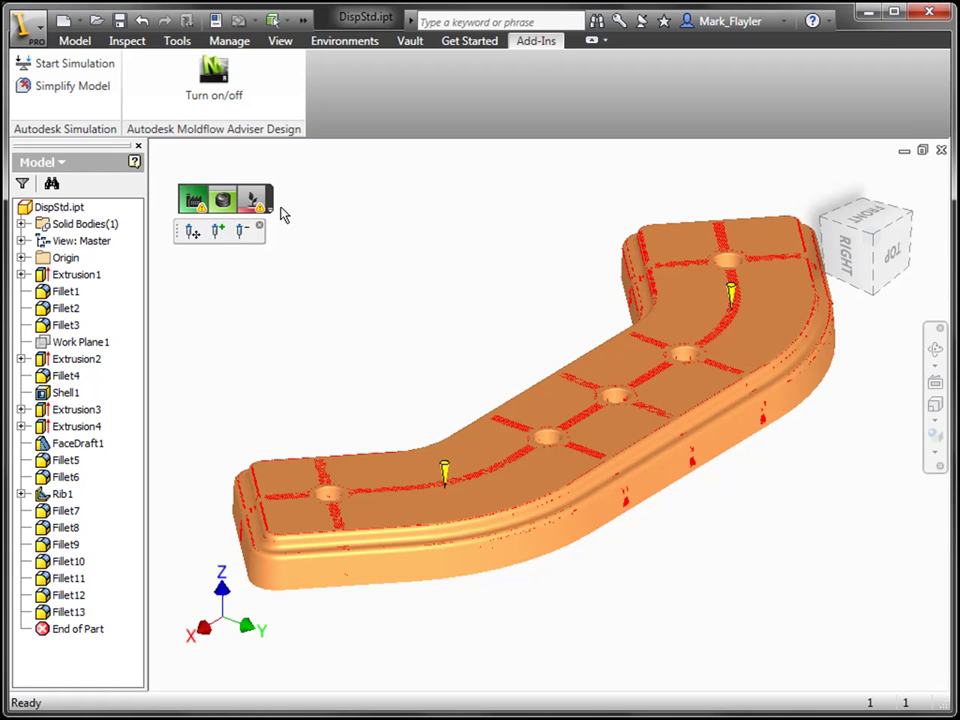
click(270, 211)
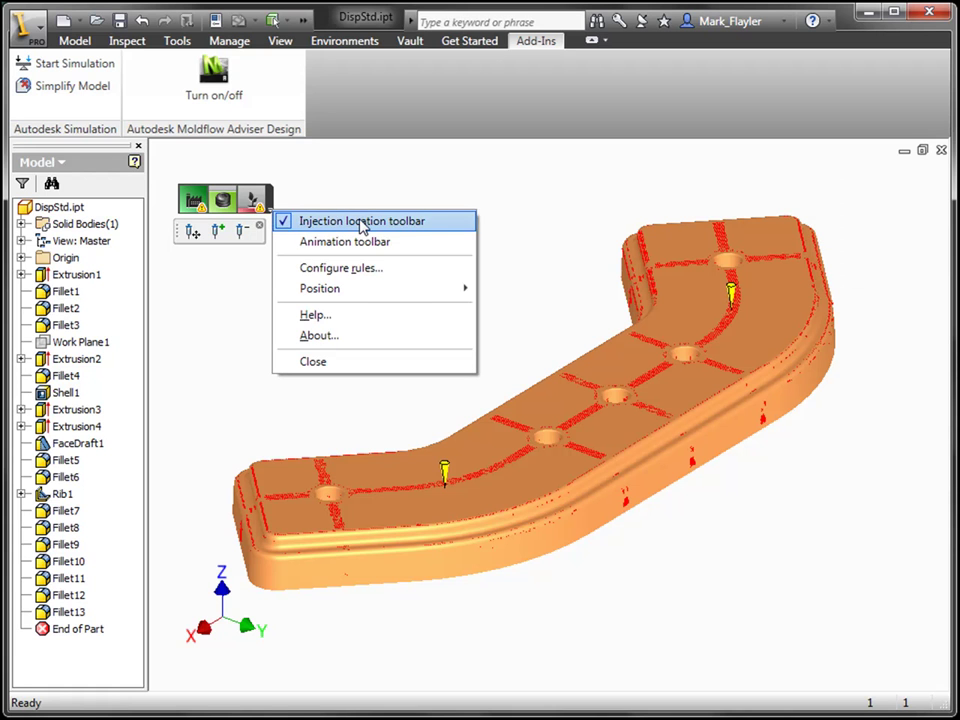
Step: Play the filling animation from both injection points on loop
click(345, 242)
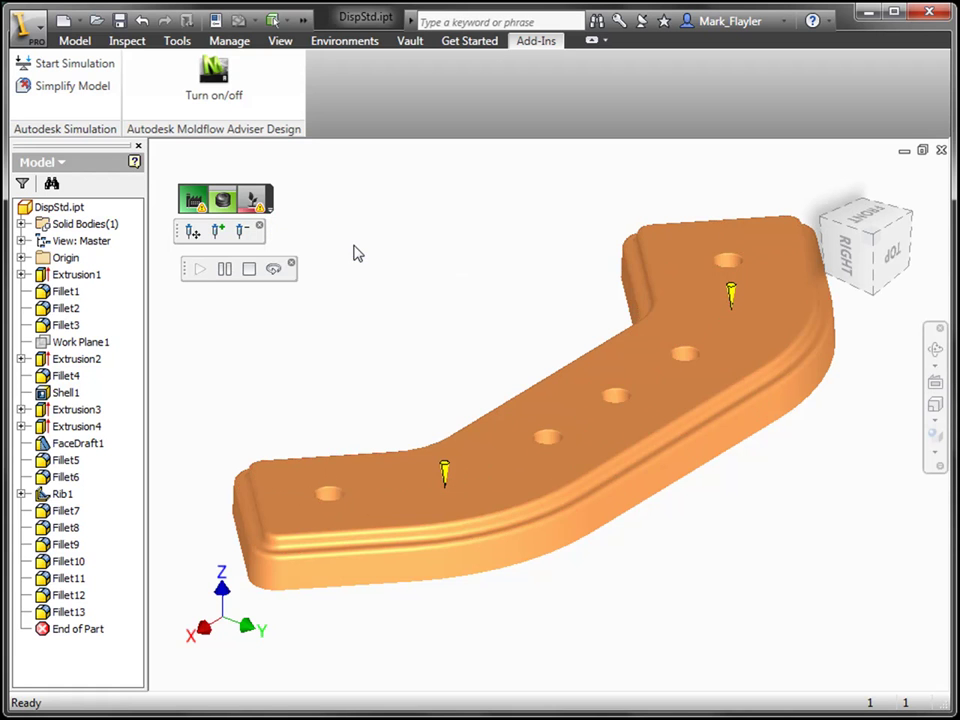
click(273, 268)
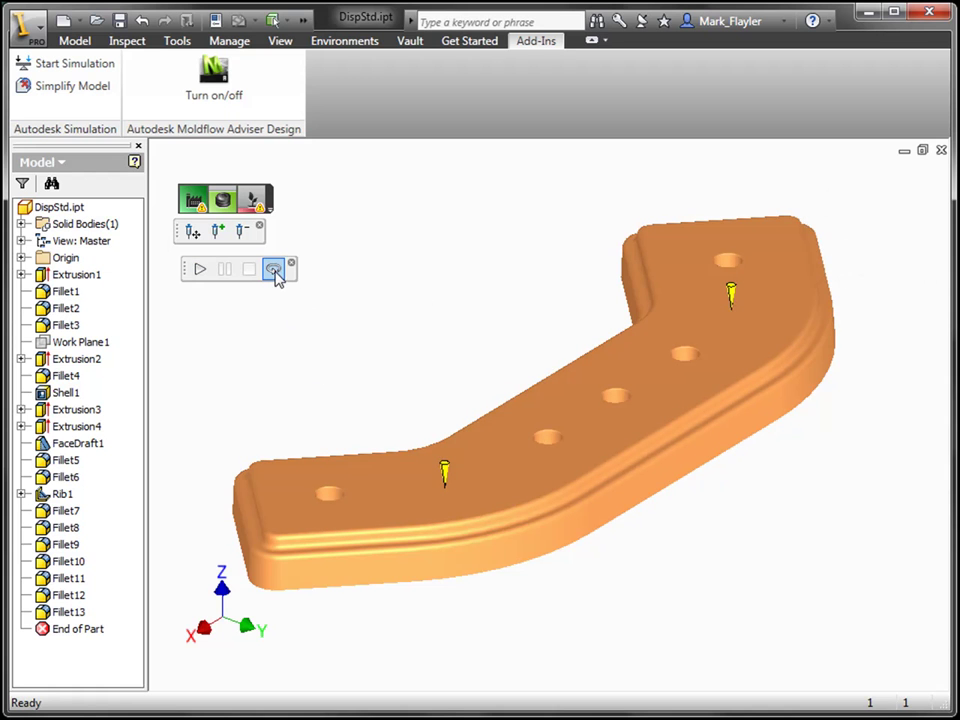
click(275, 270)
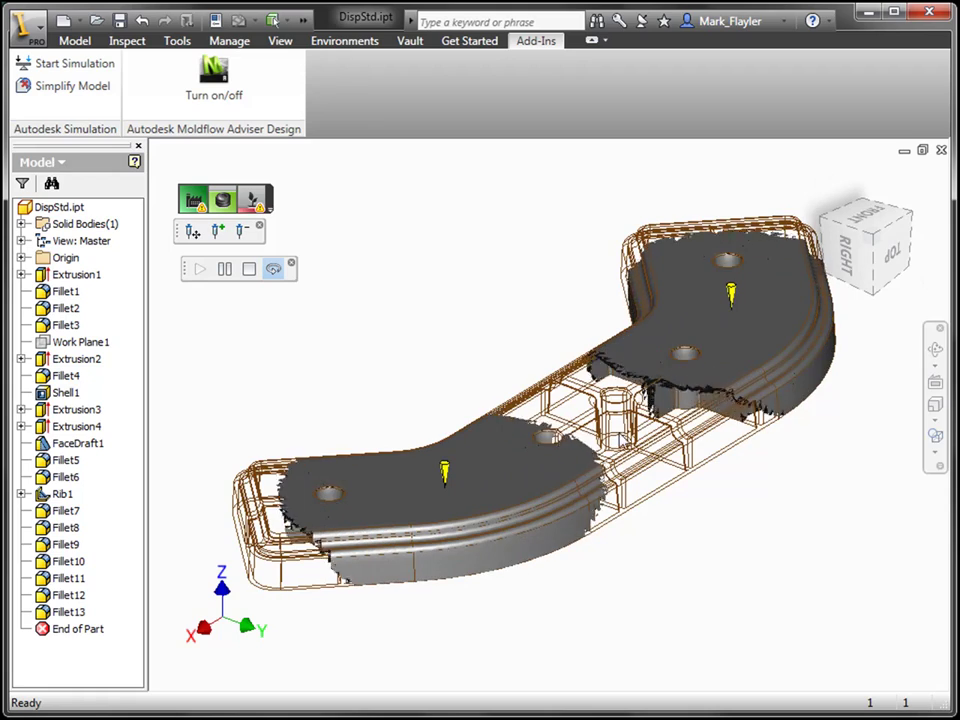
Step: Orbit to a steep underside view while the fill completes, then stop
click(935, 349)
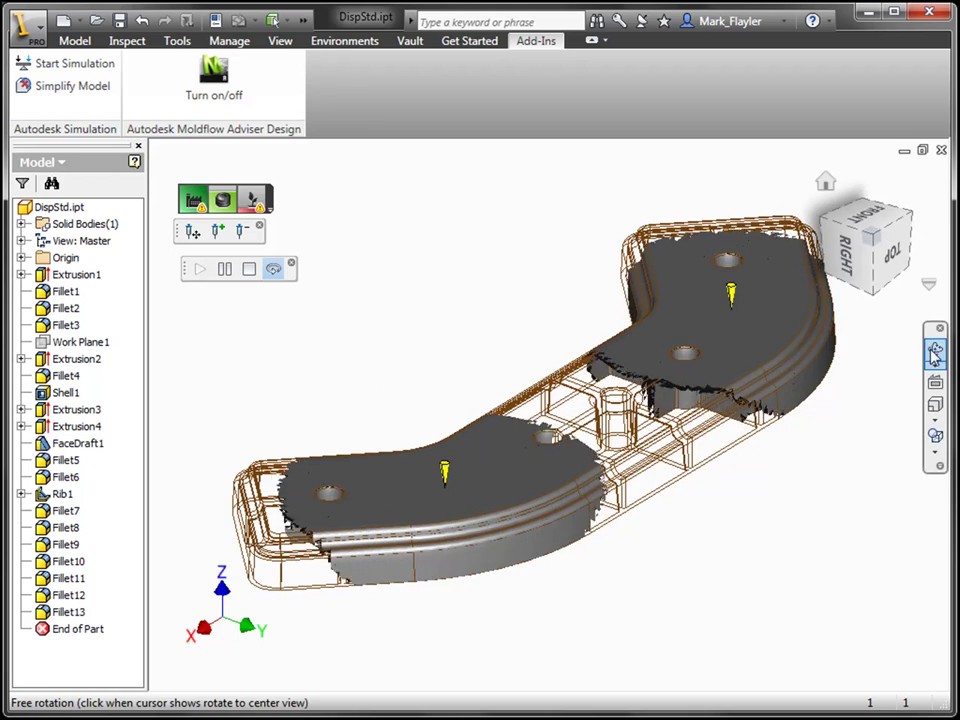
drag(850, 420, 597, 338)
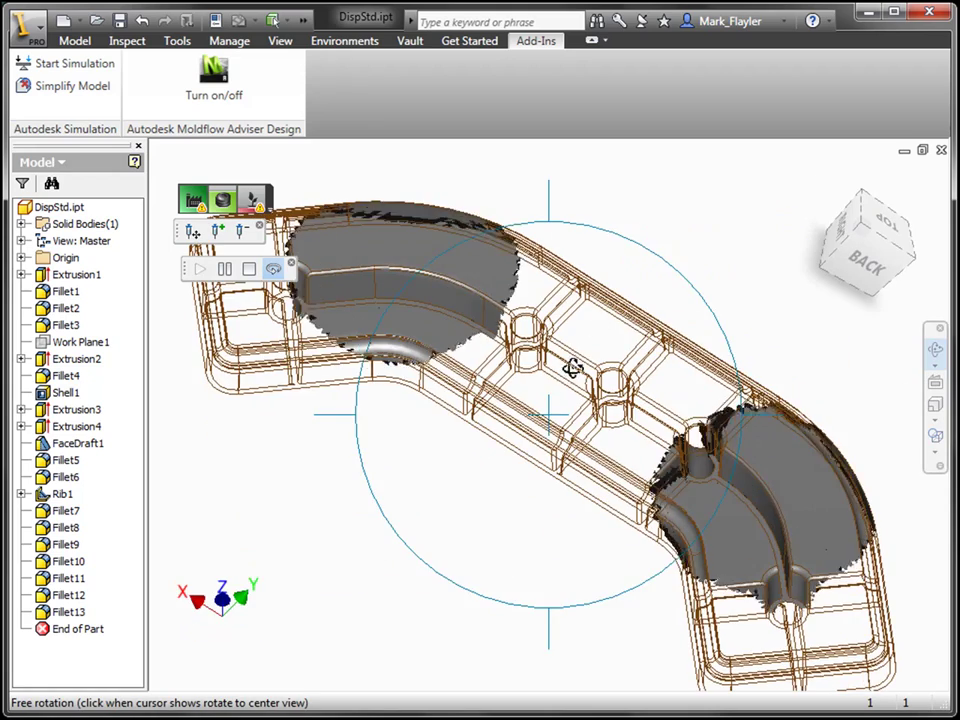
drag(516, 504, 434, 326)
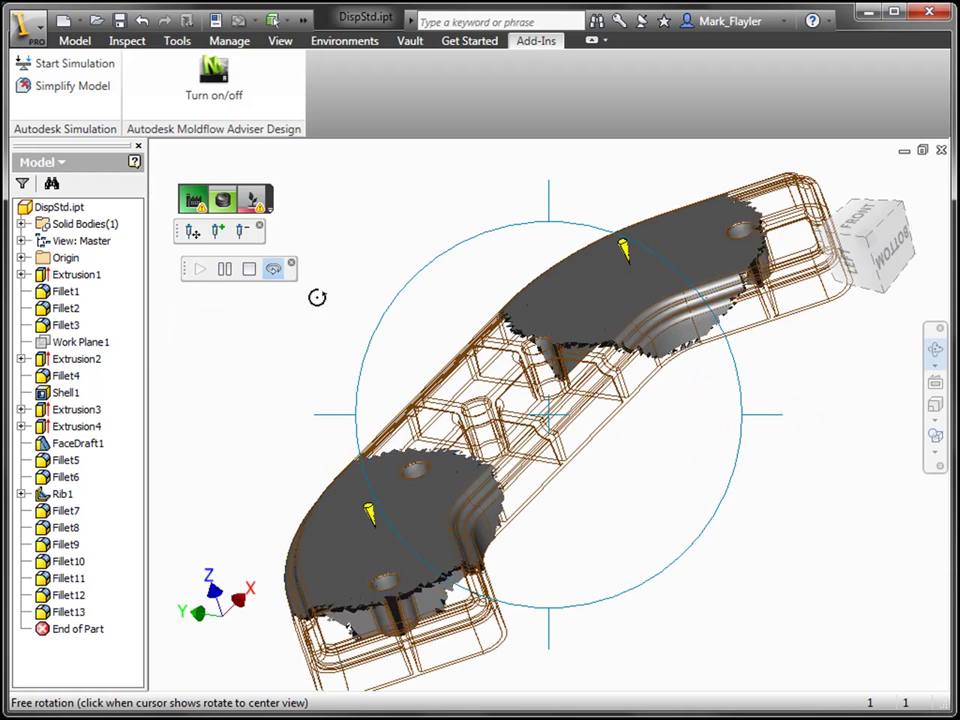
click(251, 269)
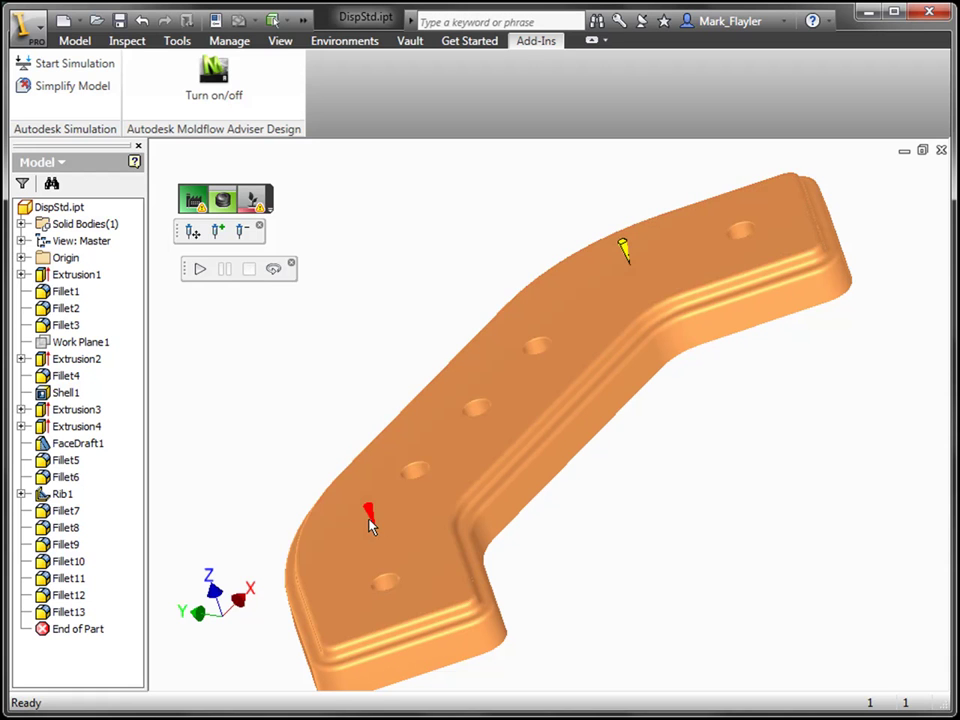
Step: Add a third injection location on the top face and move it to the bend's inner edge
click(192, 231)
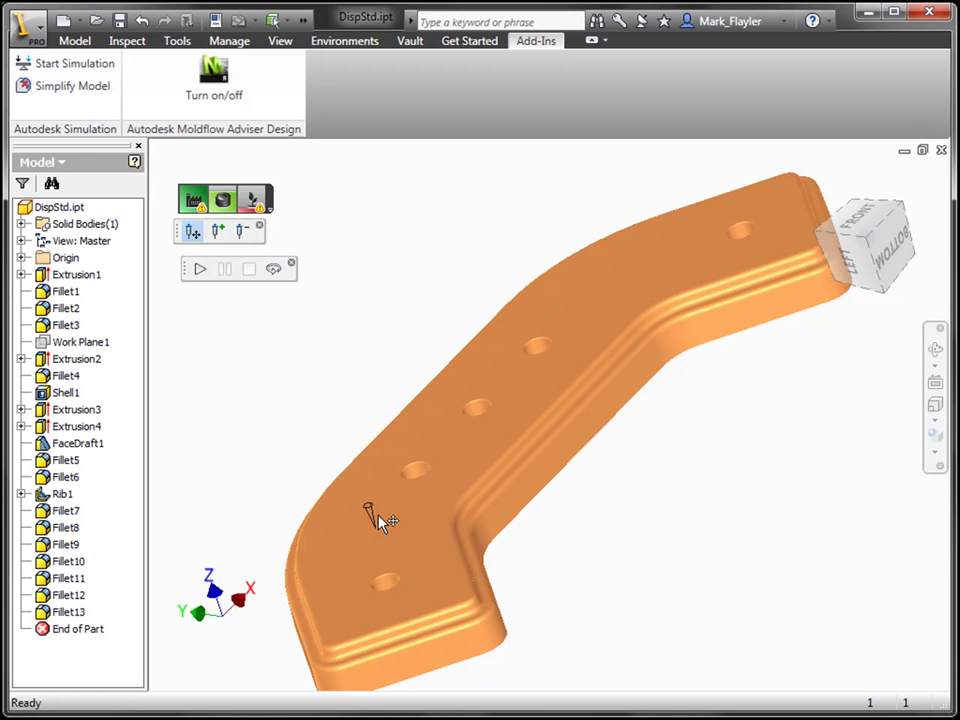
drag(380, 521, 352, 538)
click(216, 231)
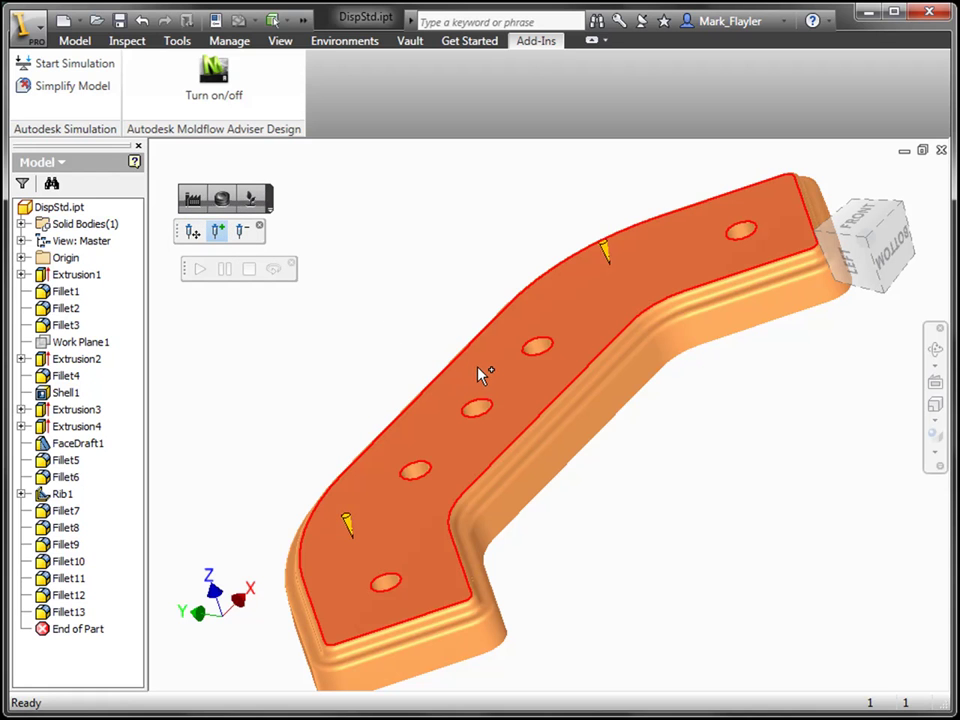
click(479, 368)
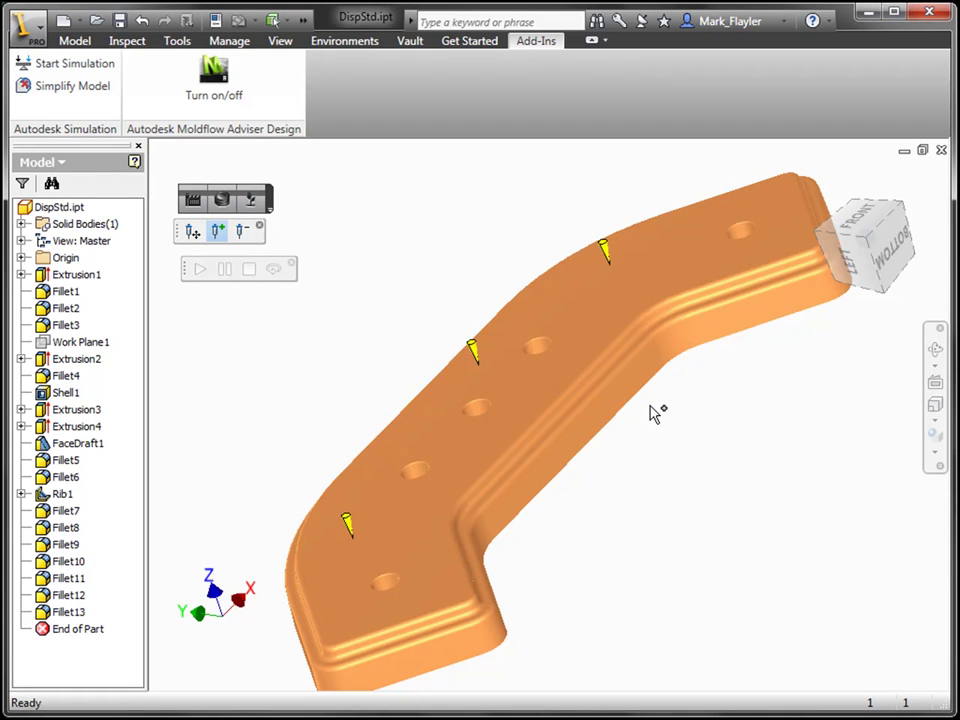
click(193, 233)
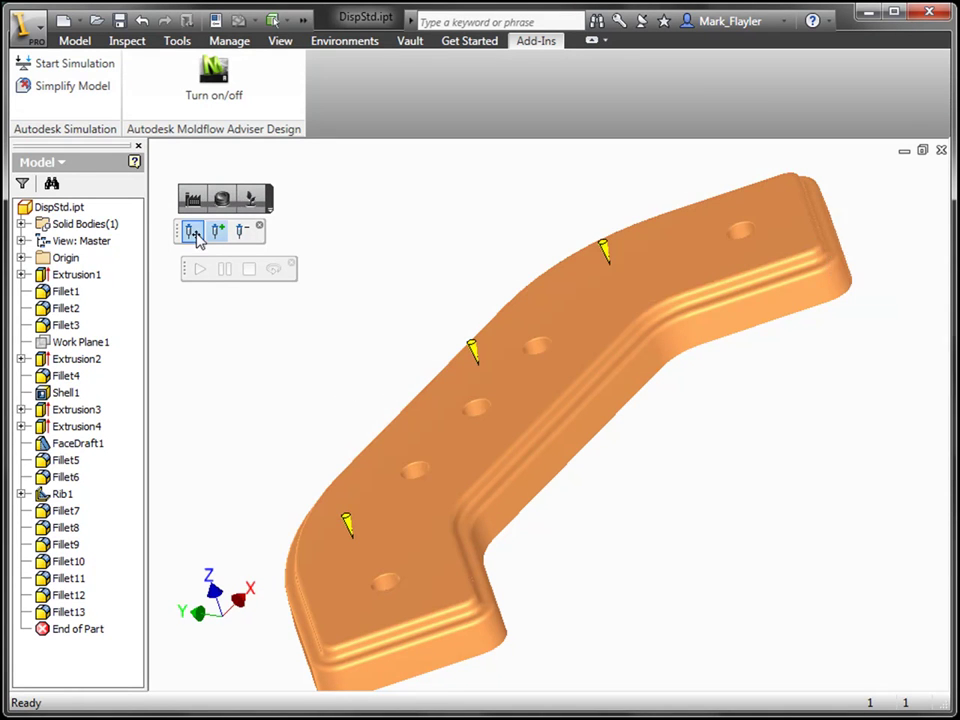
click(480, 360)
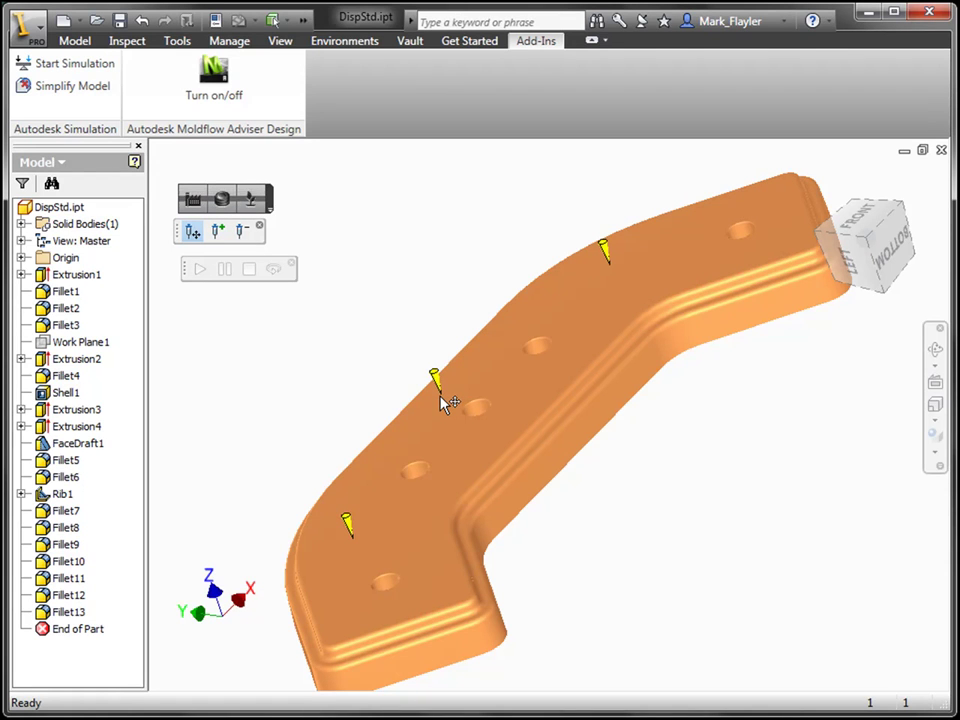
drag(438, 381, 565, 445)
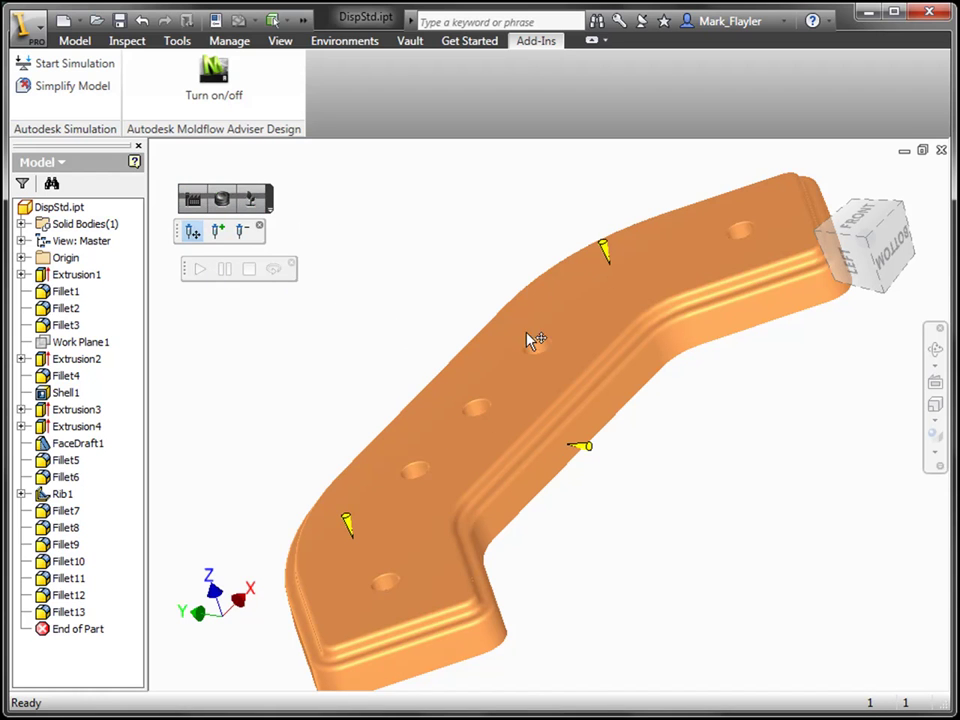
click(584, 448)
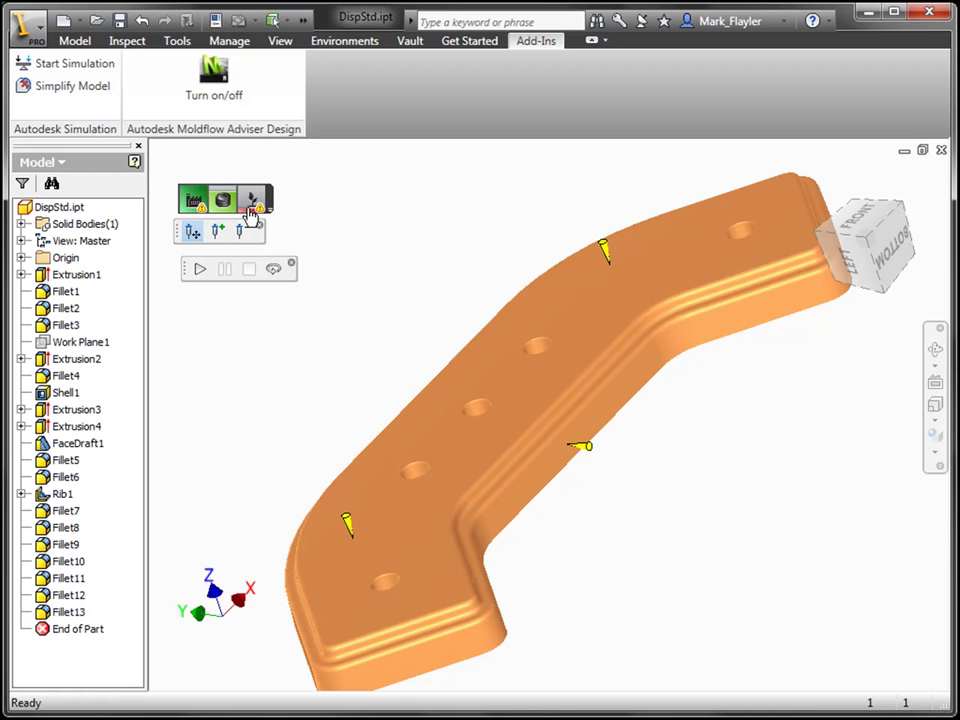
click(198, 204)
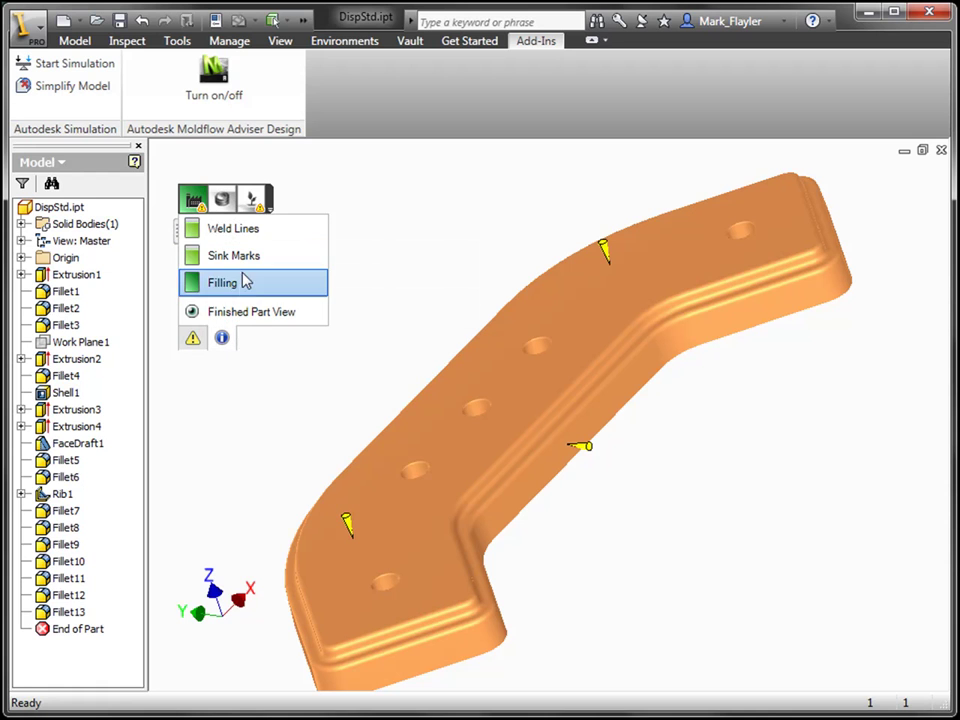
click(255, 198)
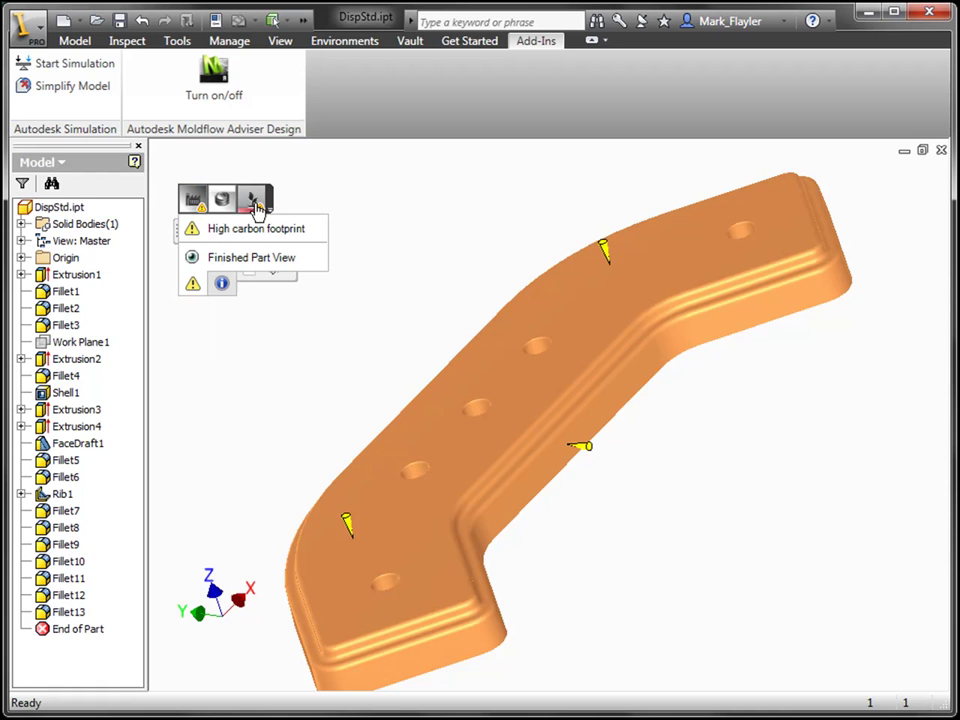
click(222, 284)
click(224, 200)
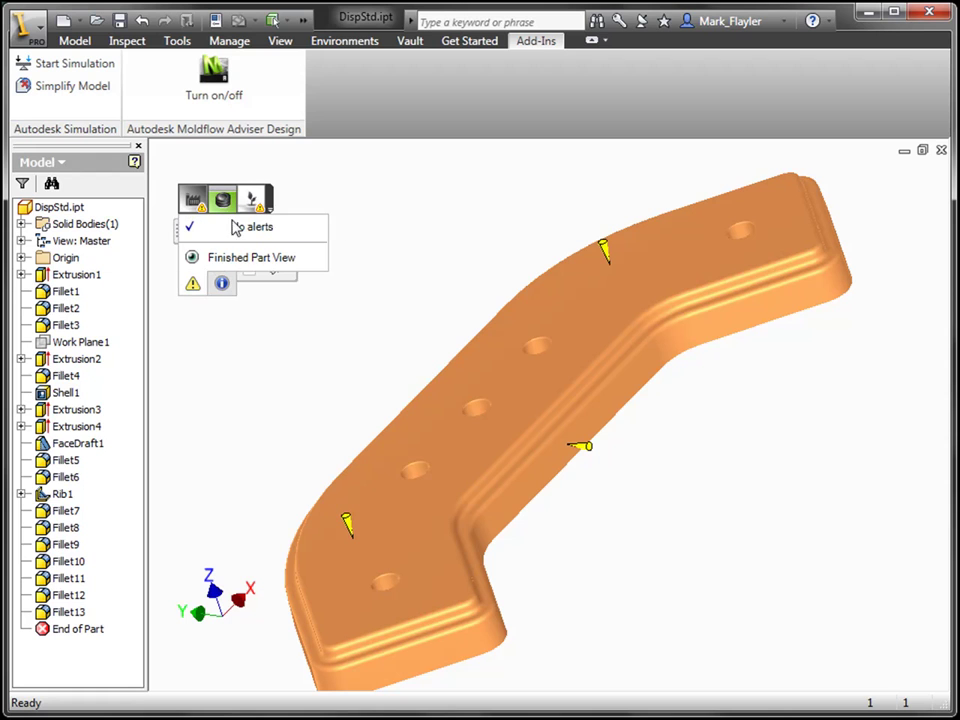
click(200, 270)
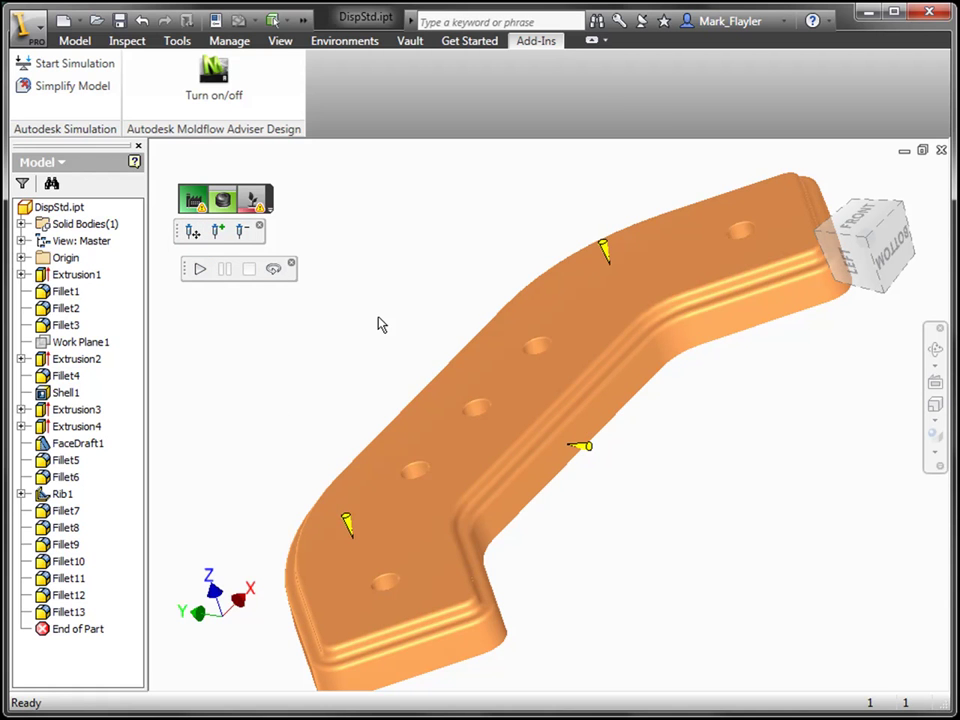
Step: Replay the fill animation and close the injection location tools, hiding the pins
click(200, 270)
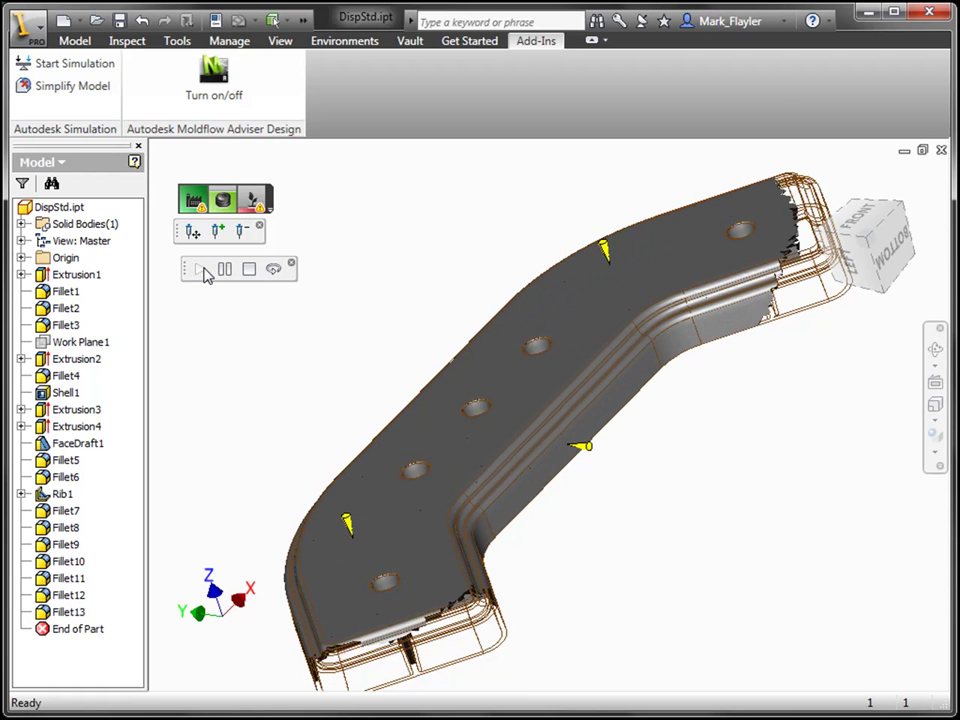
click(261, 229)
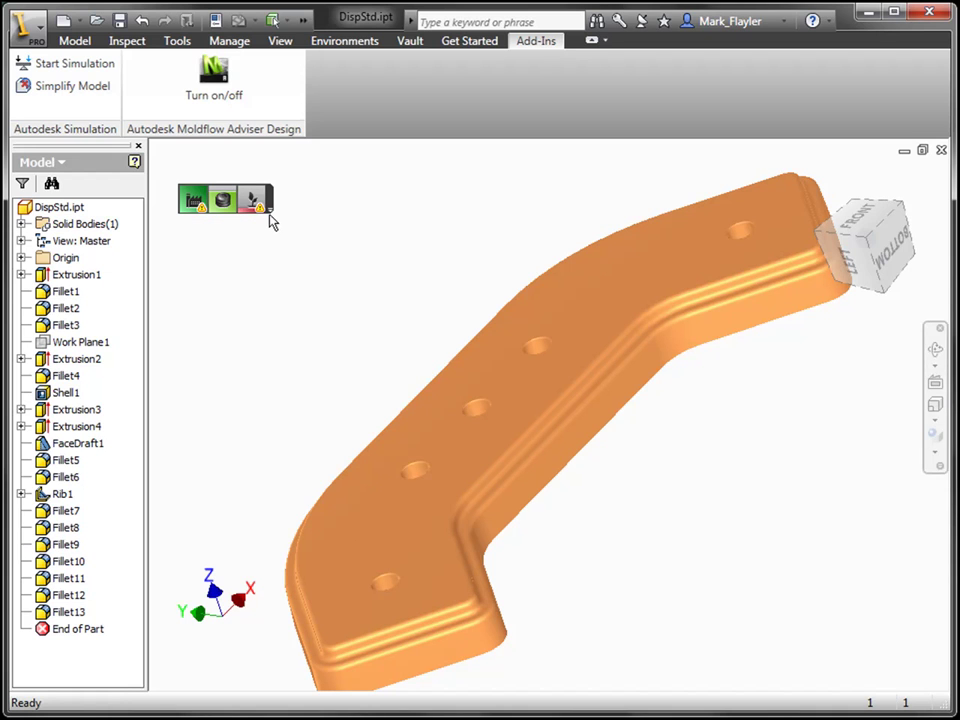
click(270, 215)
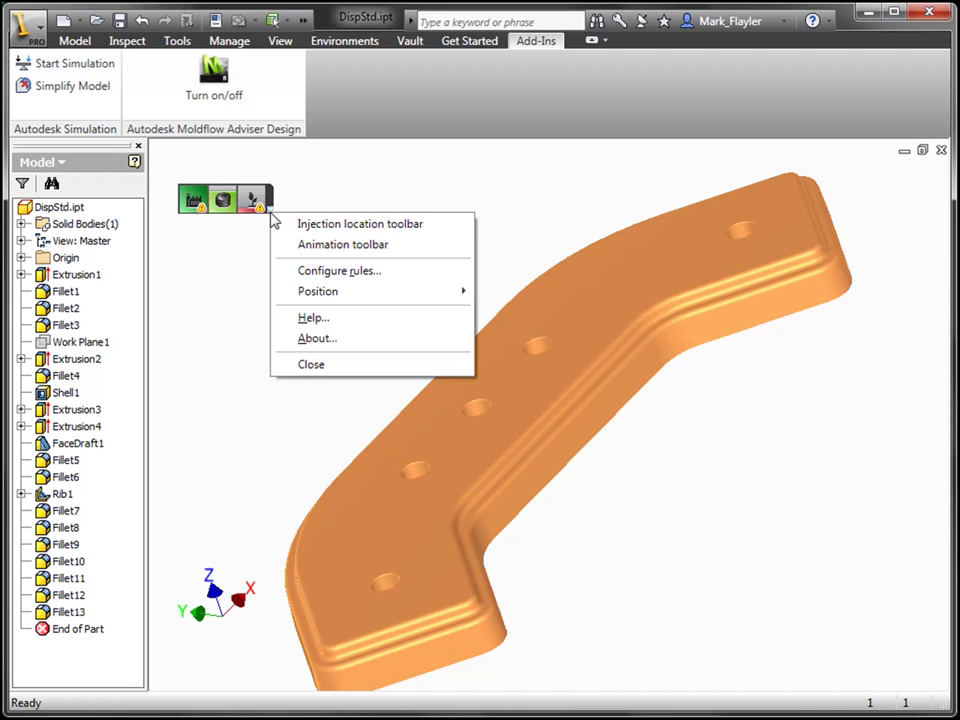
Step: Open Design Rule Configuration and include Production cost in the Cost Efficiency rules
click(386, 277)
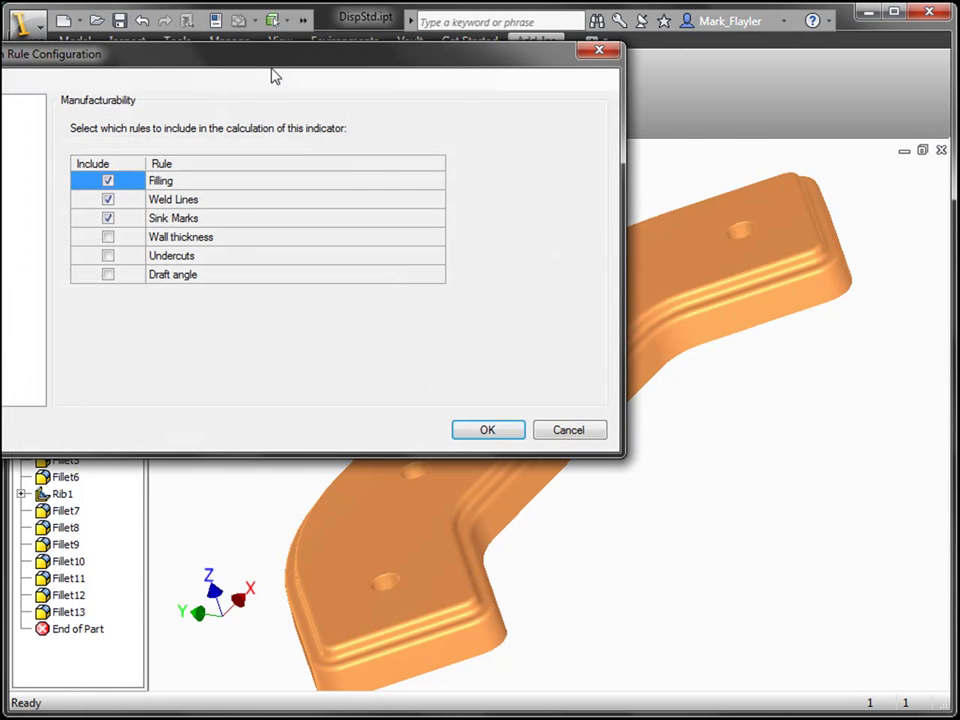
drag(275, 77, 527, 217)
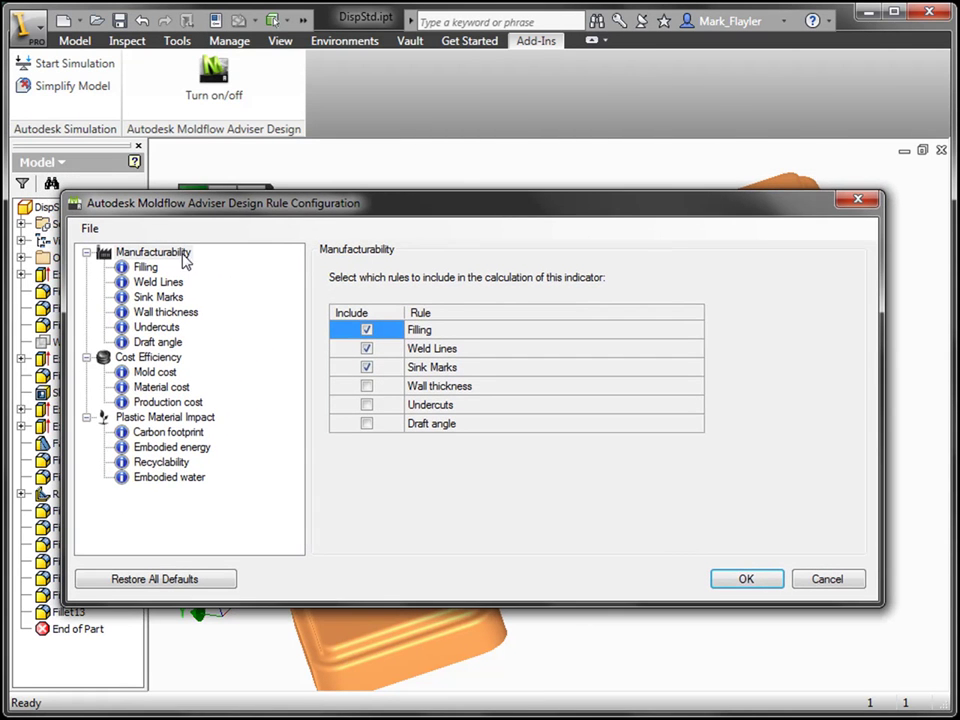
click(160, 359)
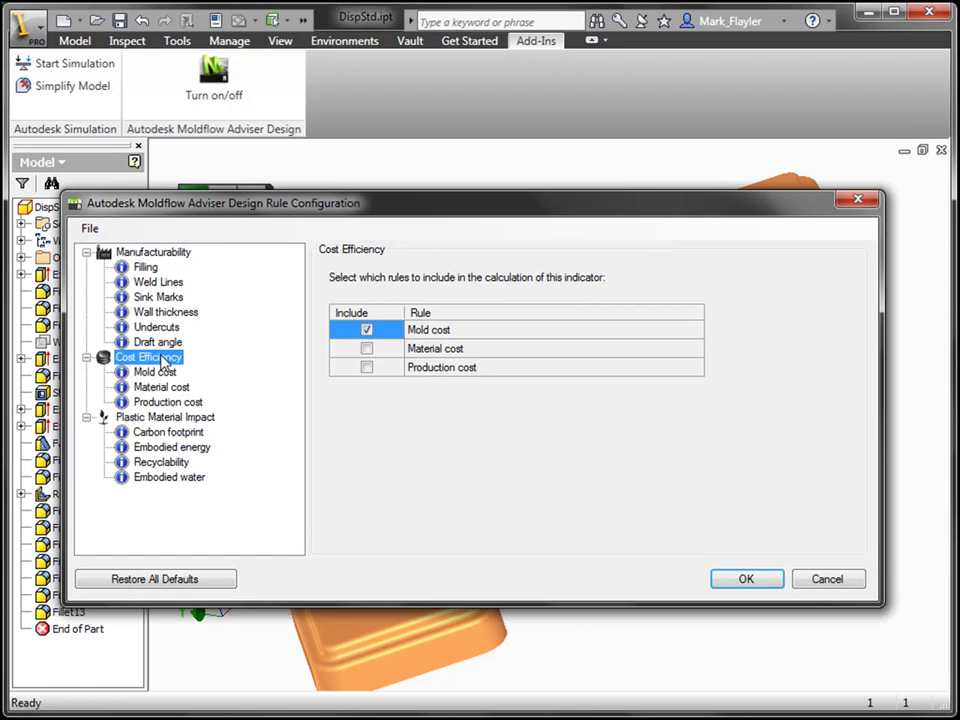
click(160, 418)
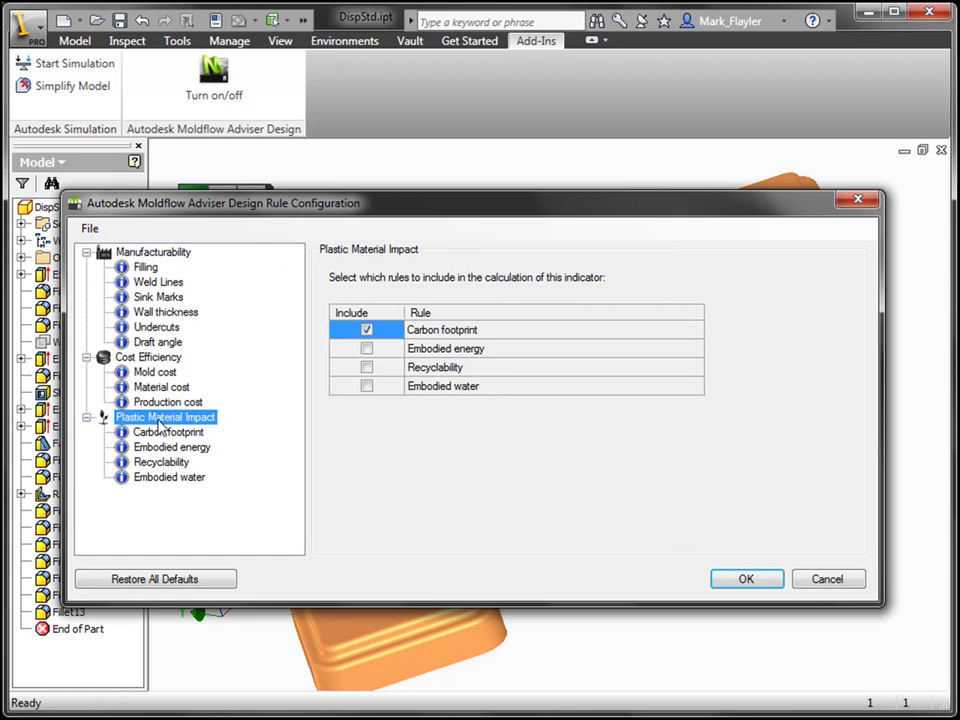
click(167, 360)
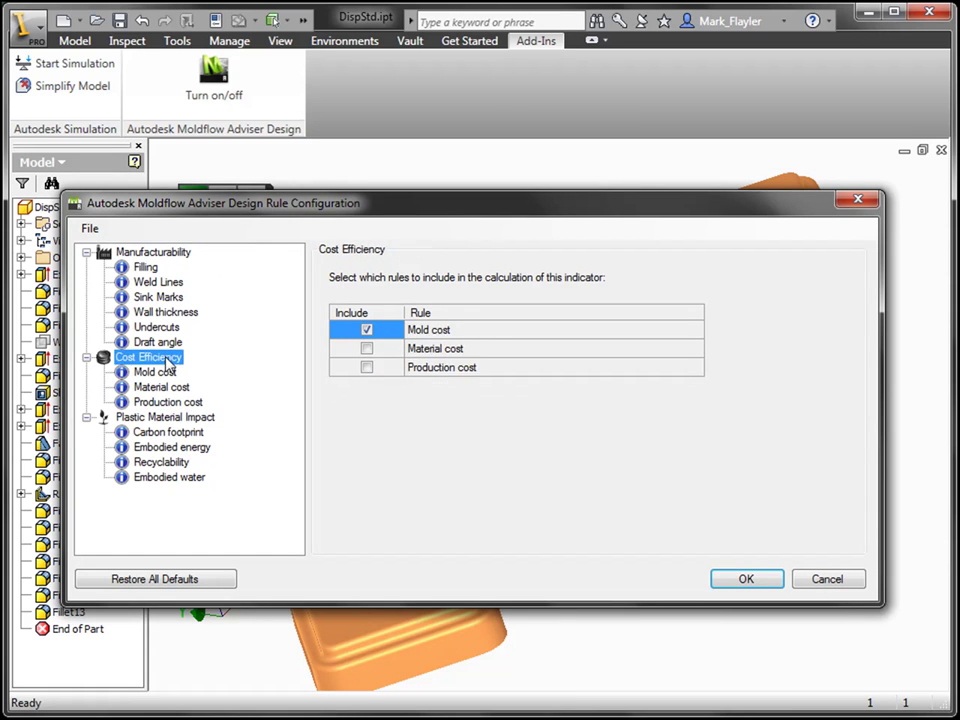
click(367, 368)
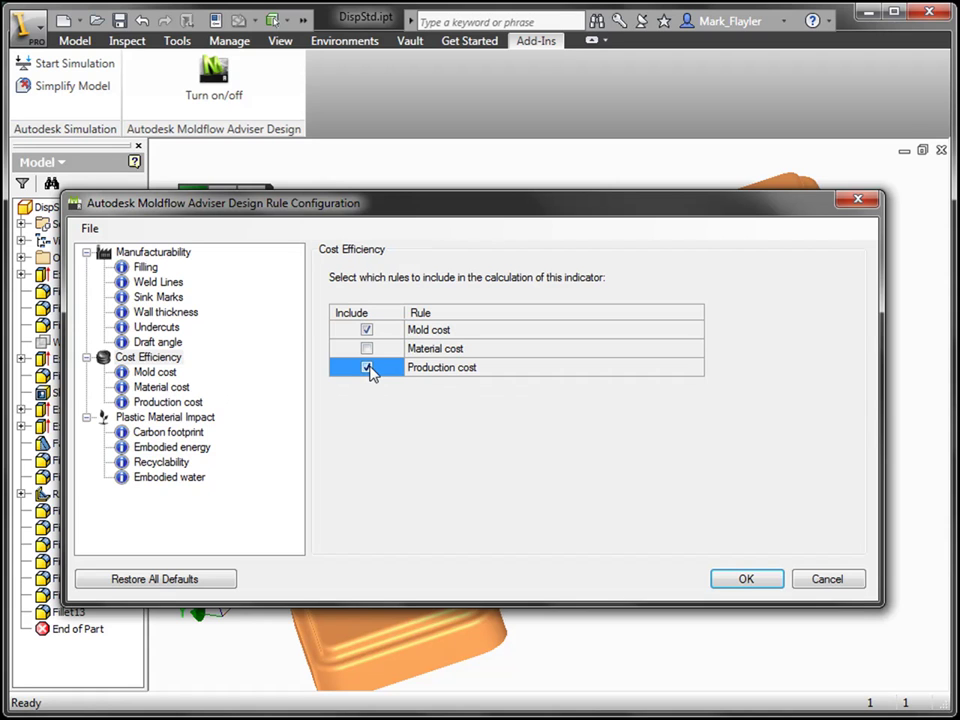
click(416, 372)
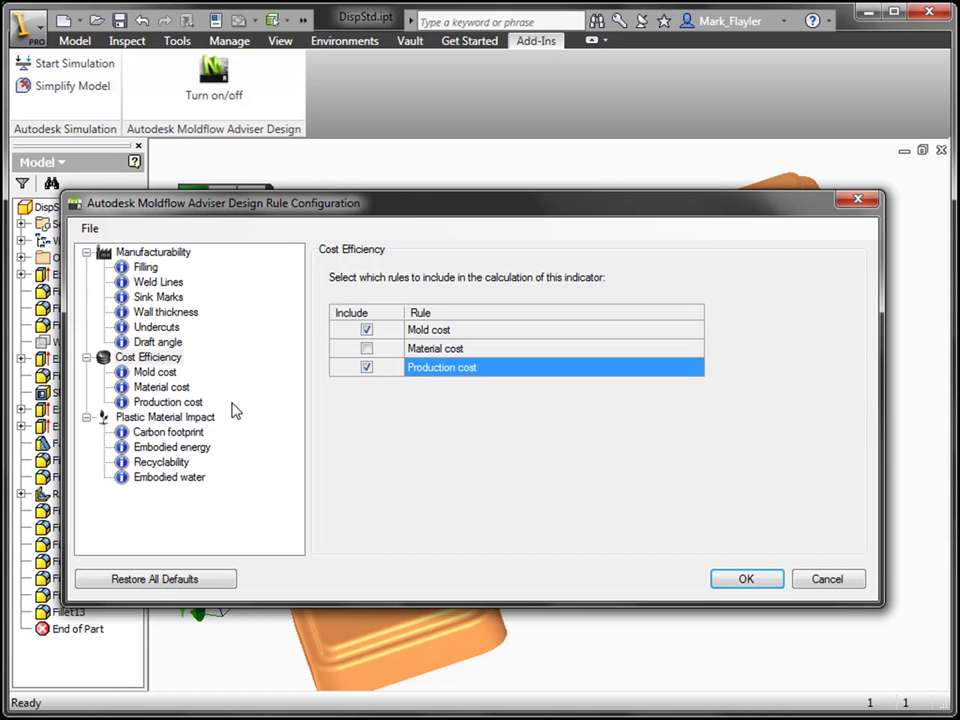
Step: Include Weld Lines and Draft angle in the Manufacturability rules
click(161, 256)
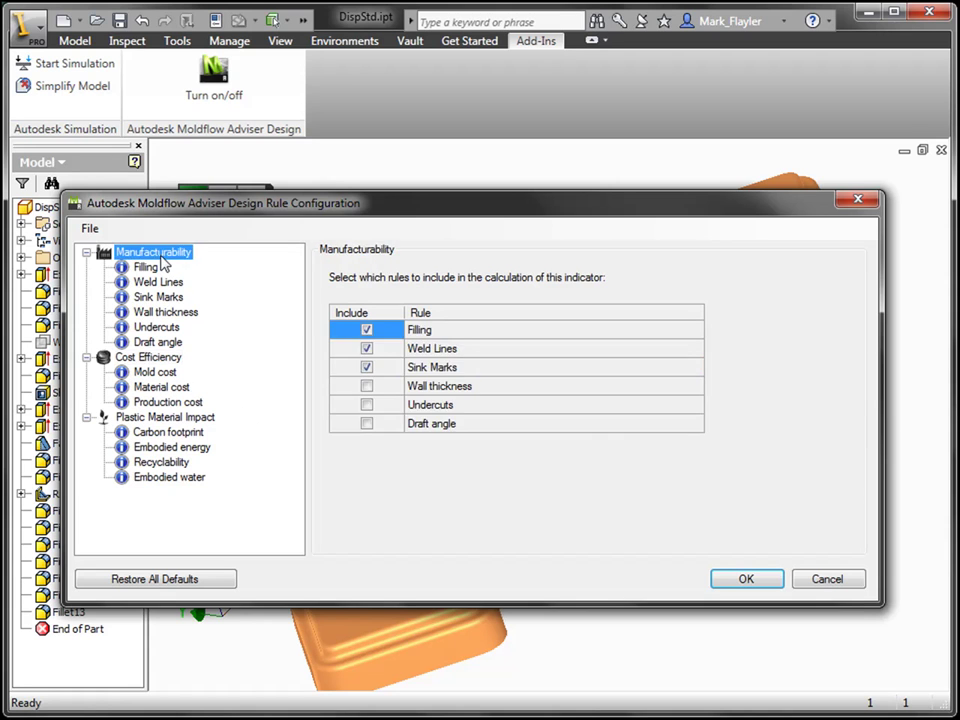
click(366, 348)
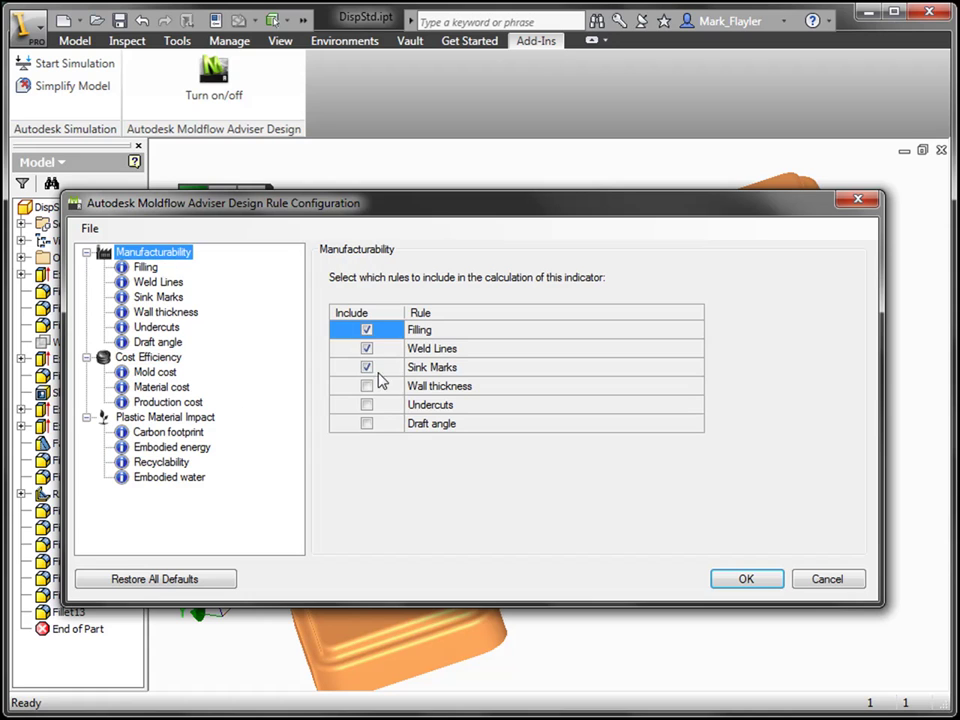
click(366, 424)
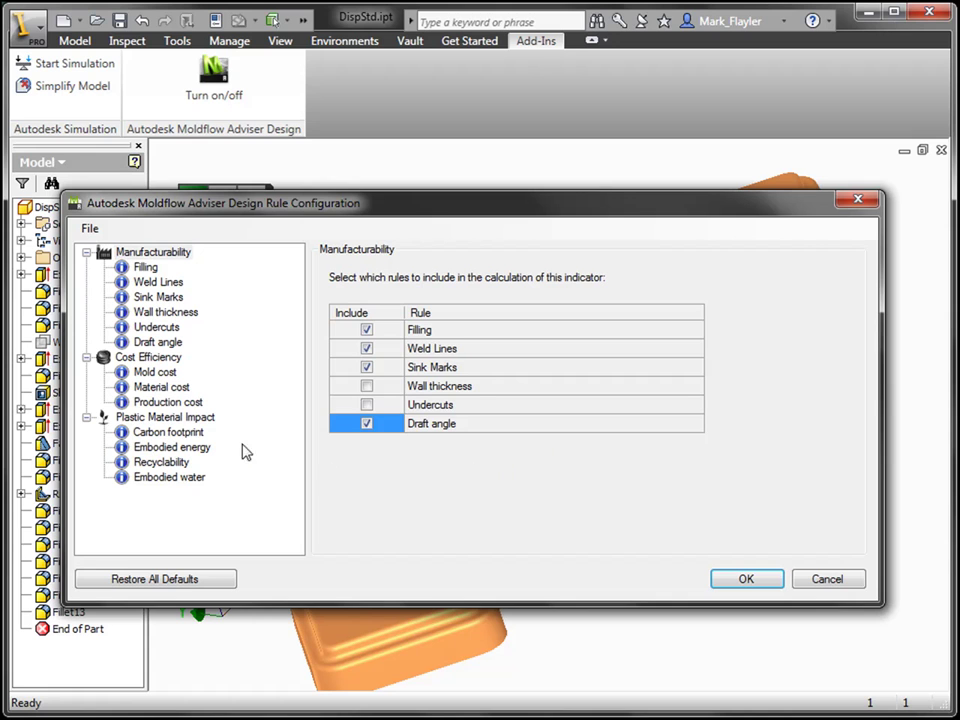
Step: Tick Recyclability under Plastic Material Impact and apply the rule configuration
click(205, 419)
click(158, 362)
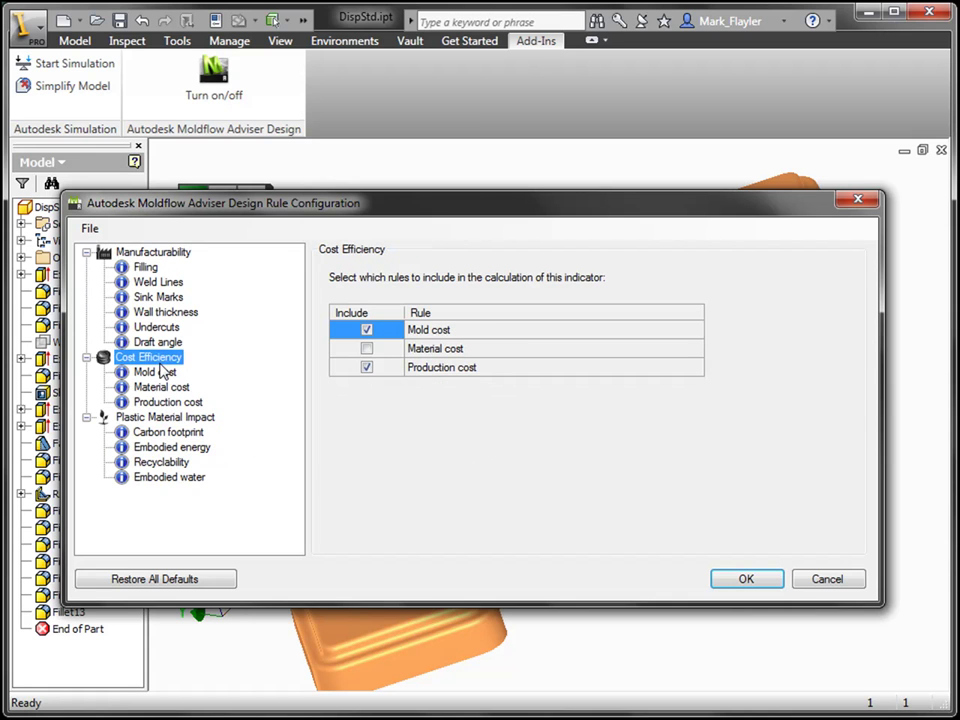
click(160, 253)
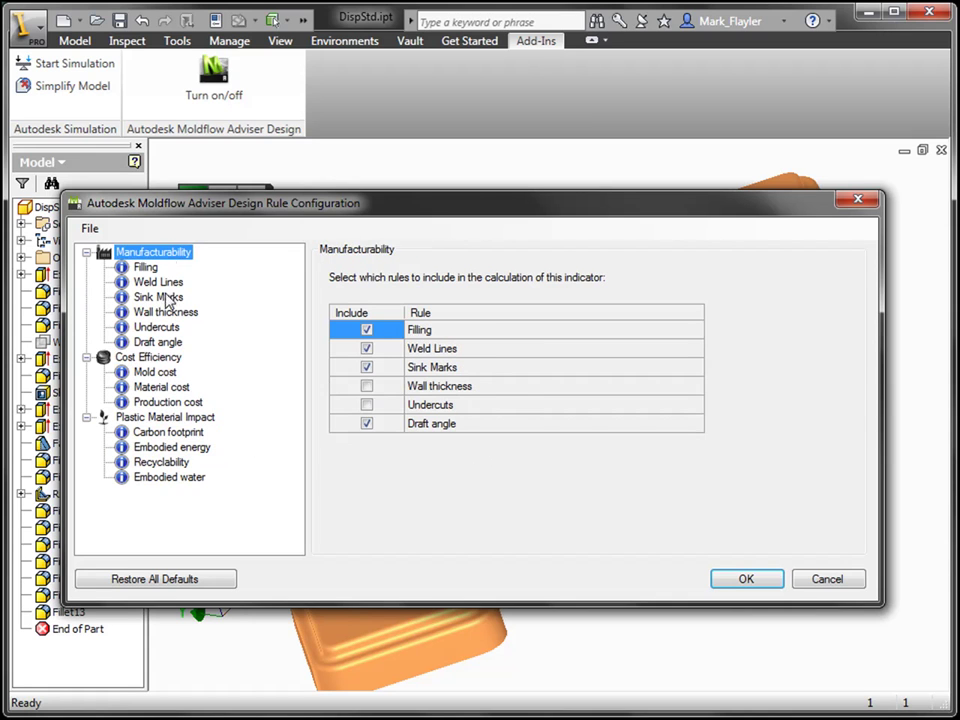
click(170, 420)
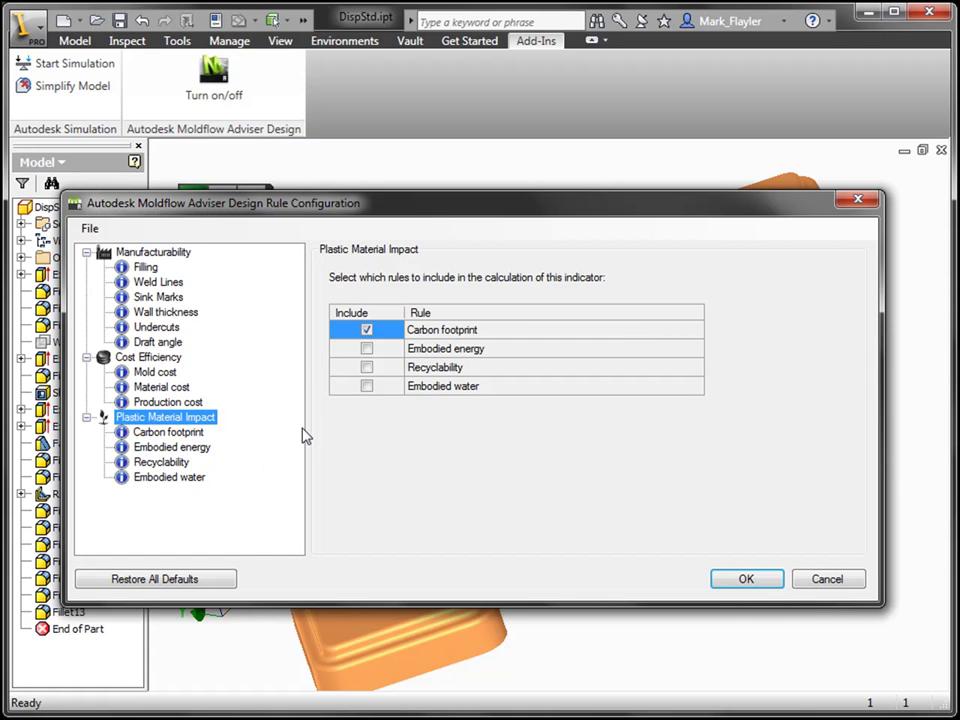
click(366, 367)
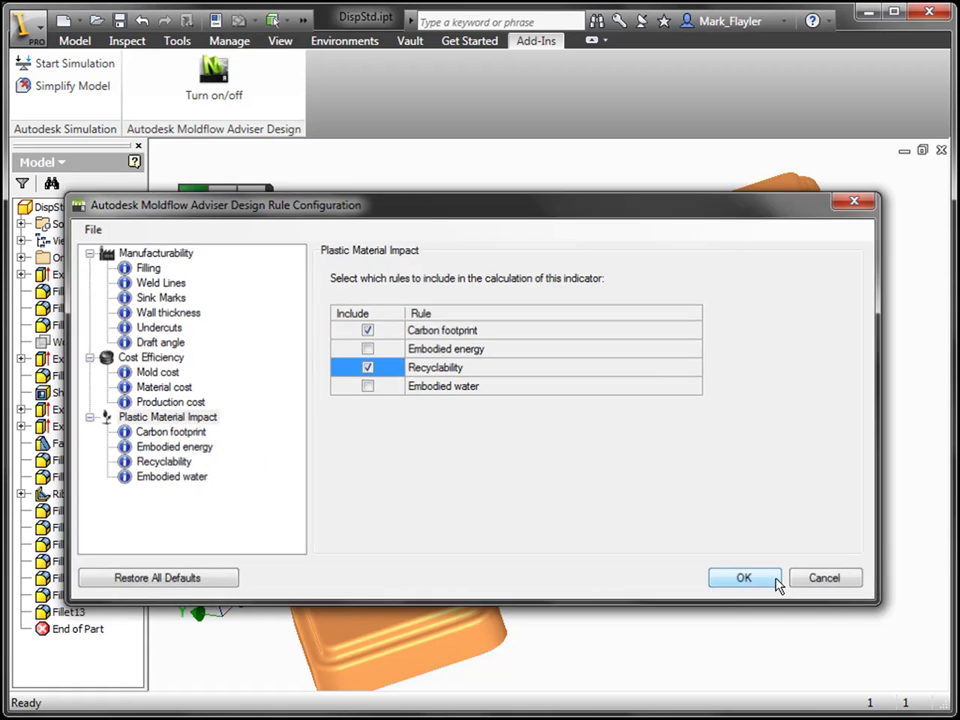
click(772, 583)
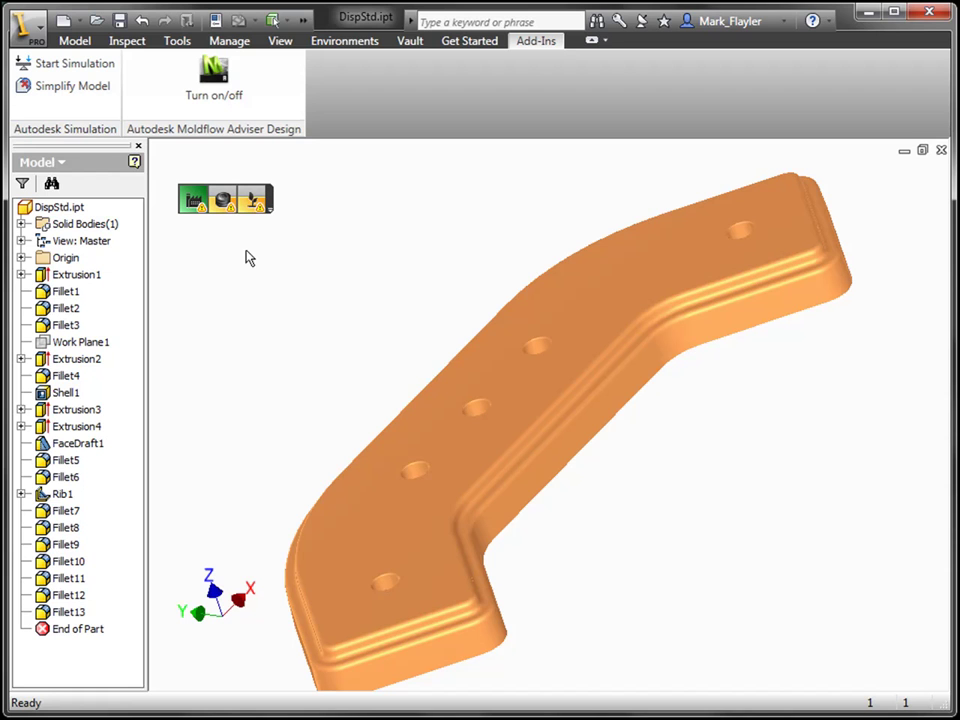
Step: Review the mold and production cost and the carbon footprint and recyclability checks, then list the manufacturability results
click(227, 219)
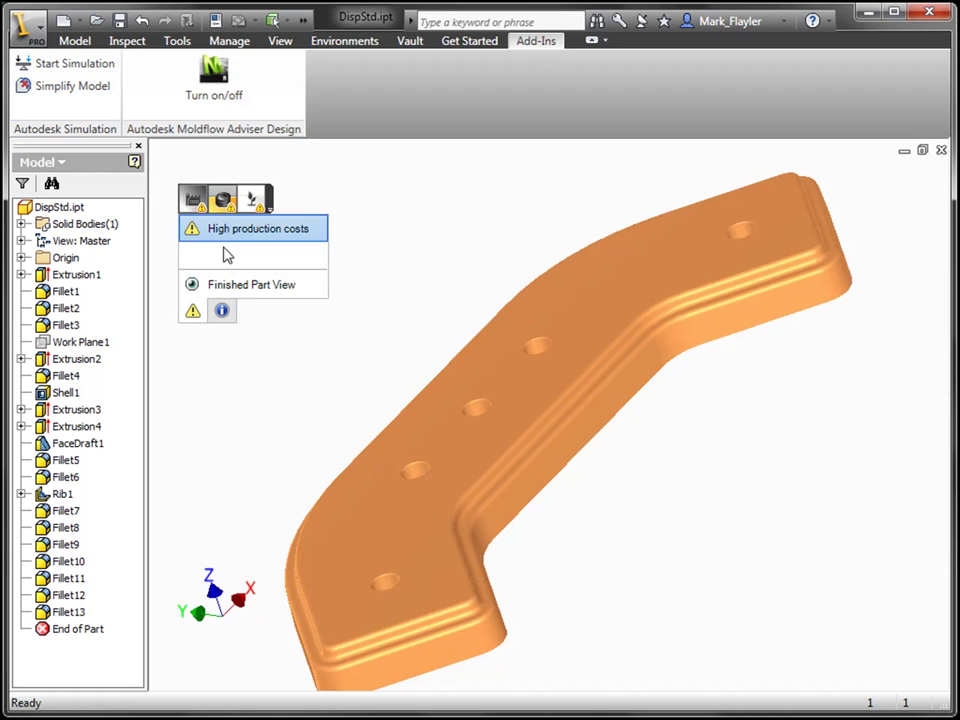
click(223, 311)
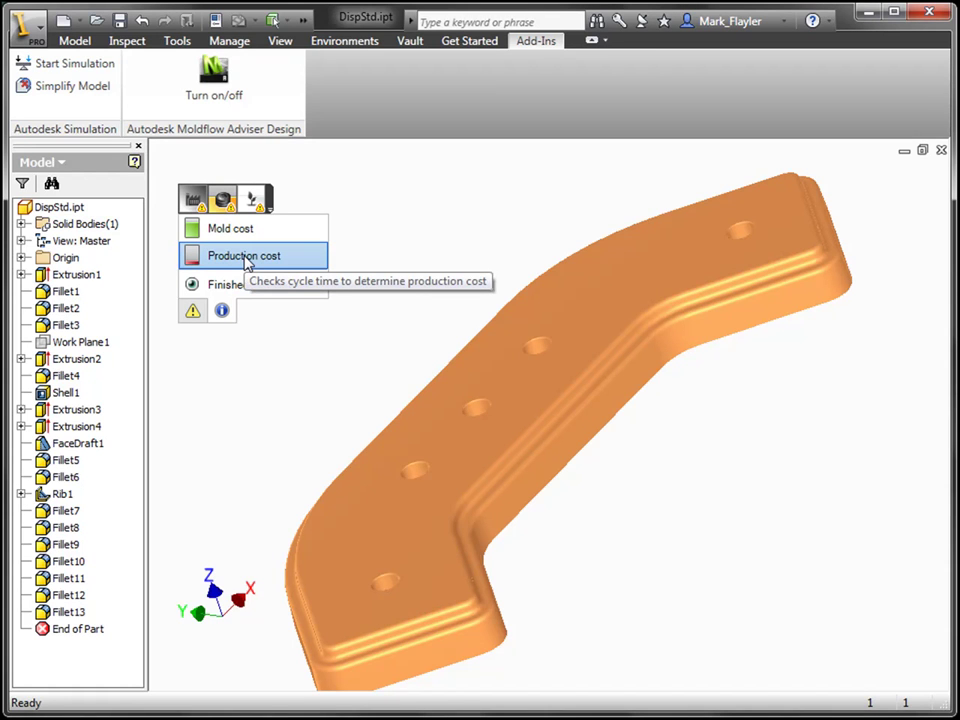
click(254, 201)
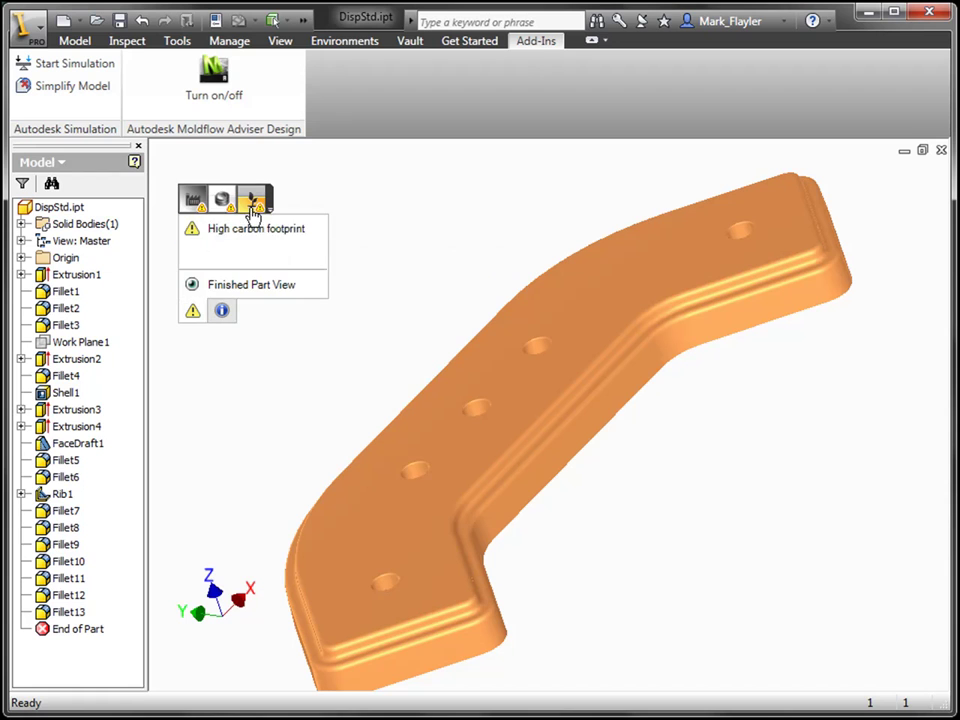
click(224, 311)
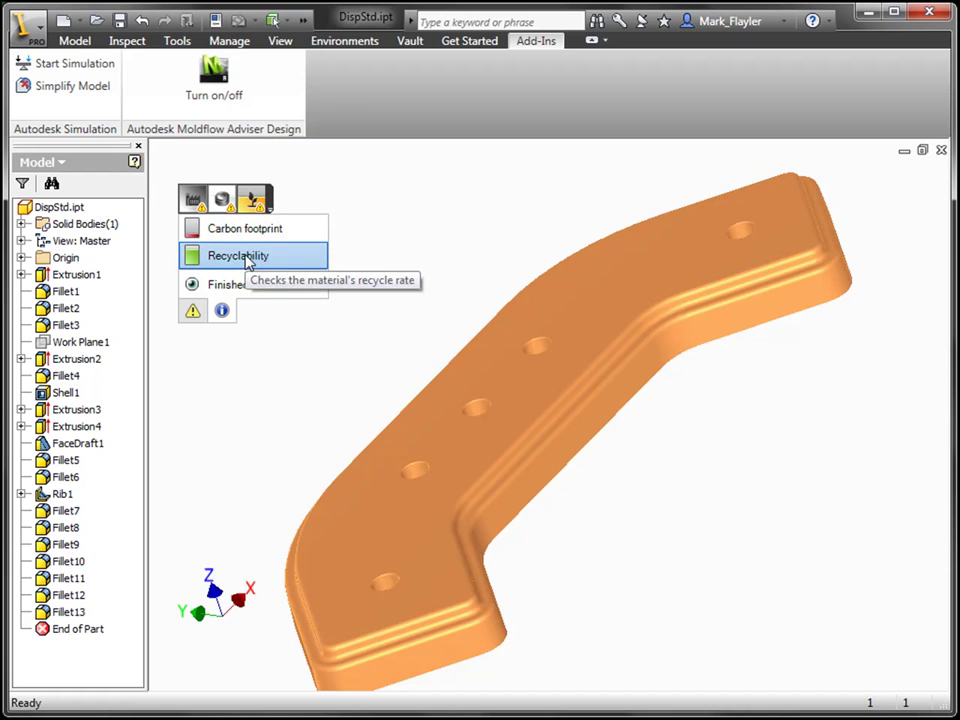
click(198, 203)
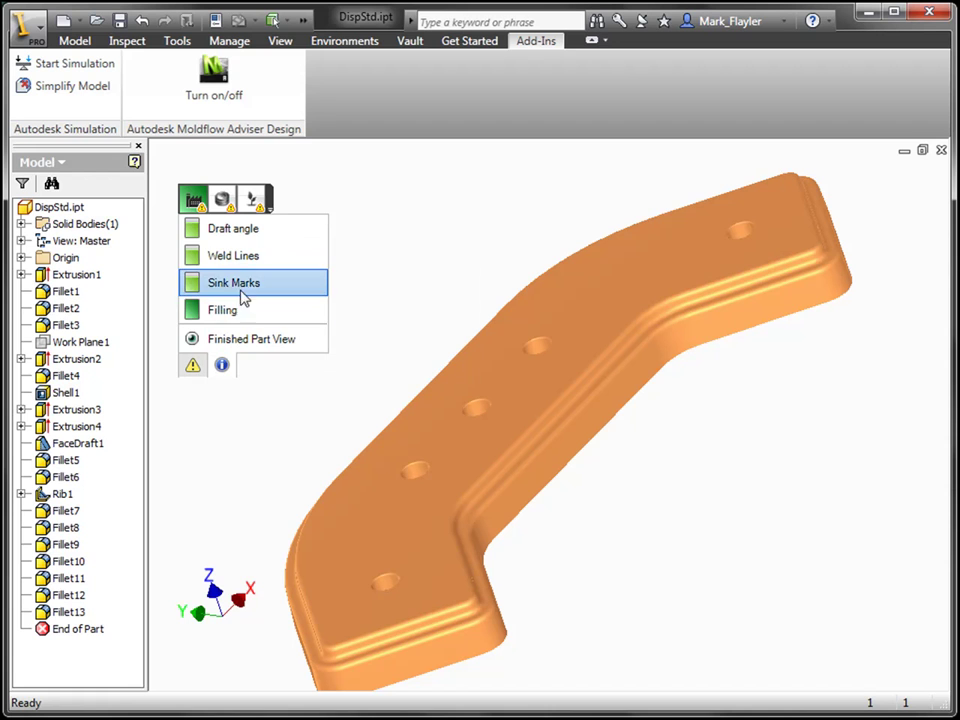
Step: Highlight the five bosses failing the Draft angle check in red and show every check's status
click(240, 230)
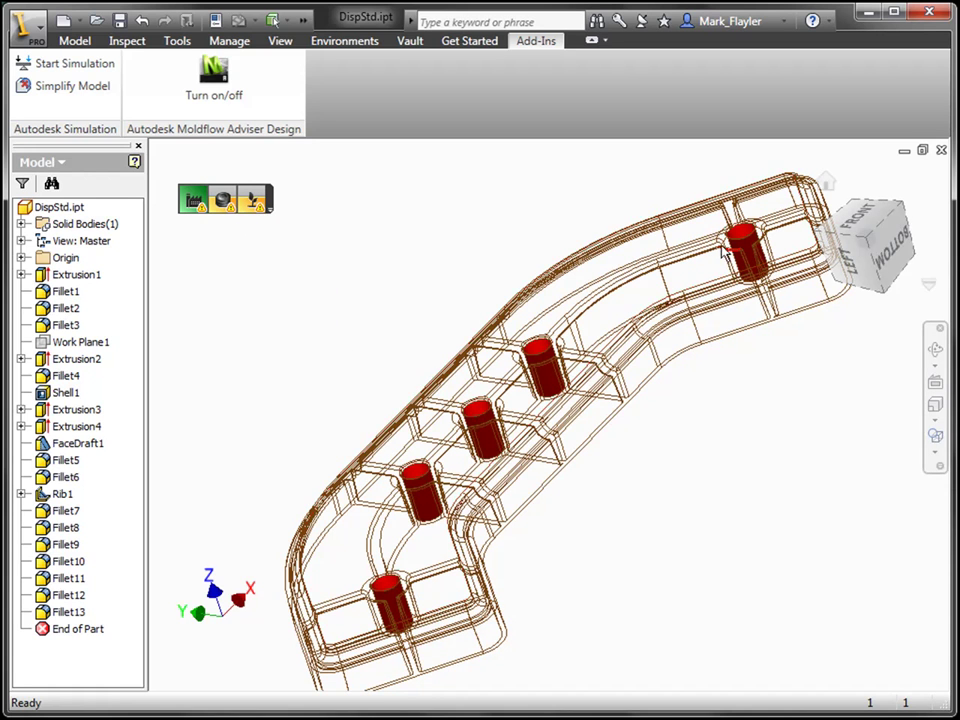
click(199, 214)
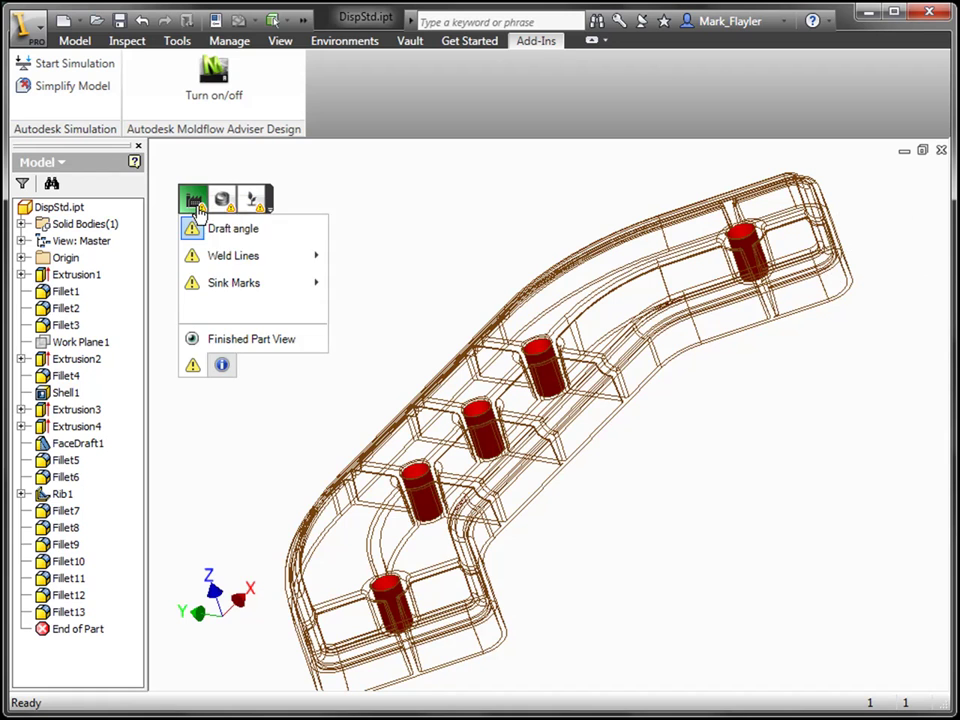
mouse_move(240, 292)
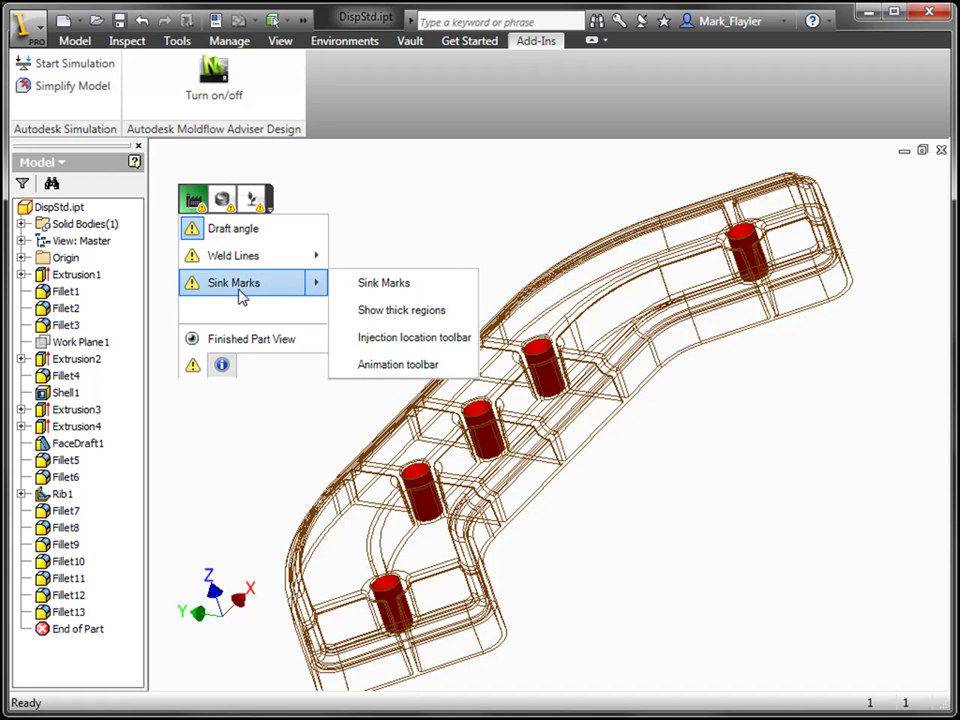
click(224, 366)
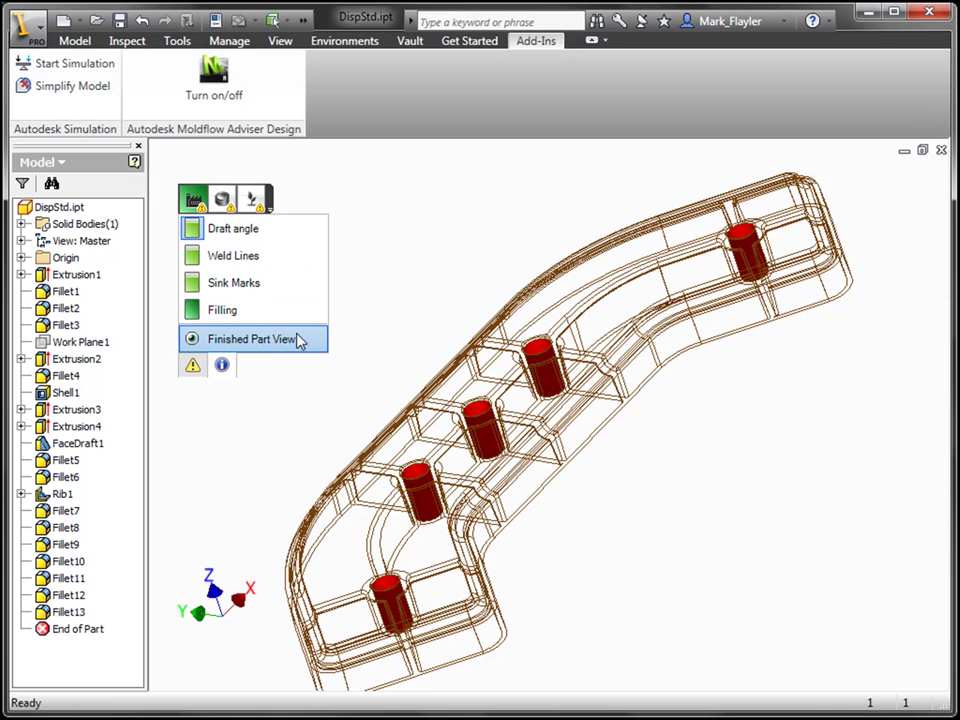
Step: Open the finished-part preview, rotate the part to inspect its other sides, then close it
click(253, 340)
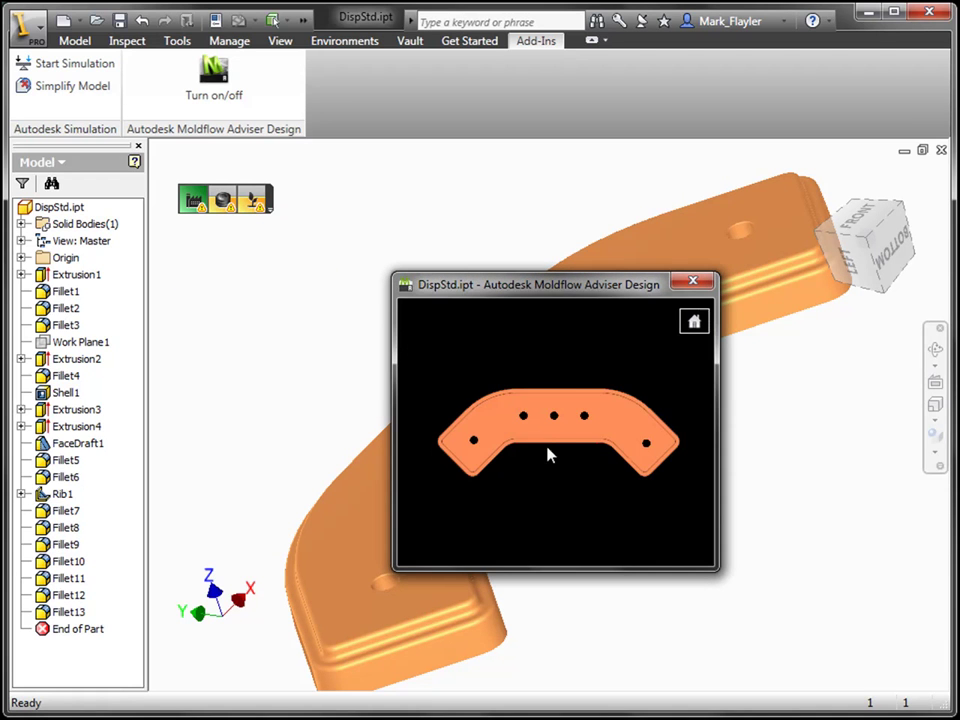
drag(551, 449, 627, 467)
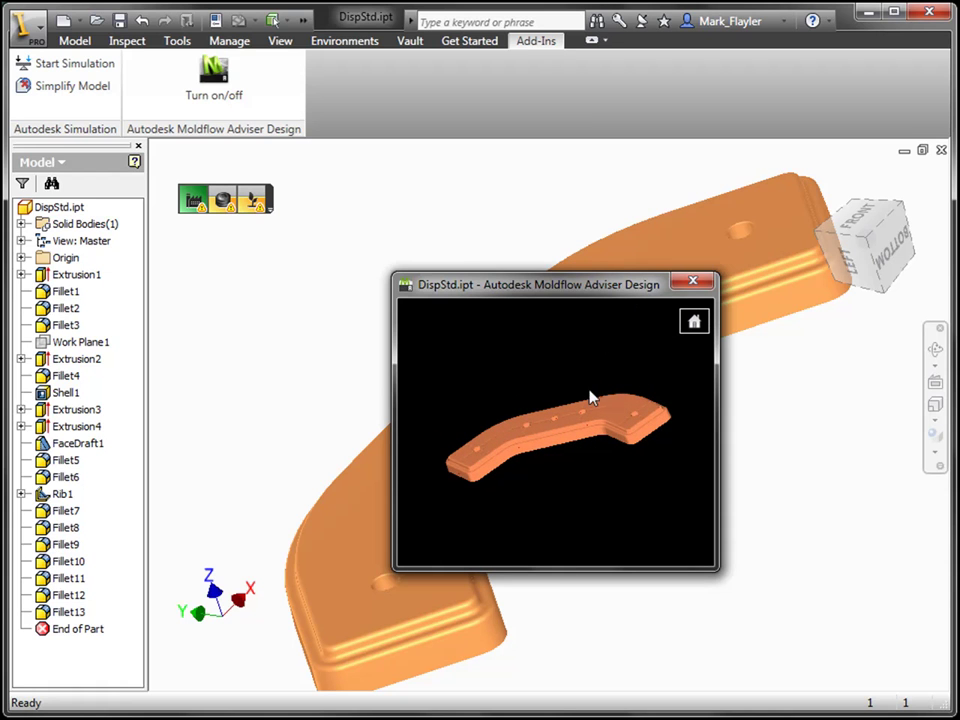
drag(560, 470, 831, 514)
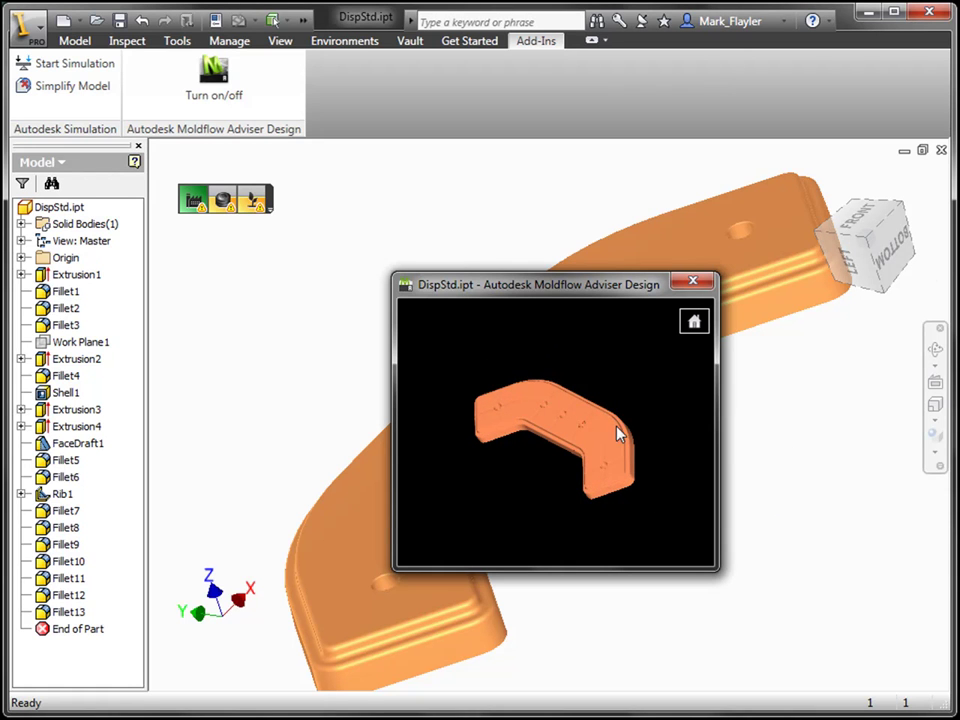
click(706, 284)
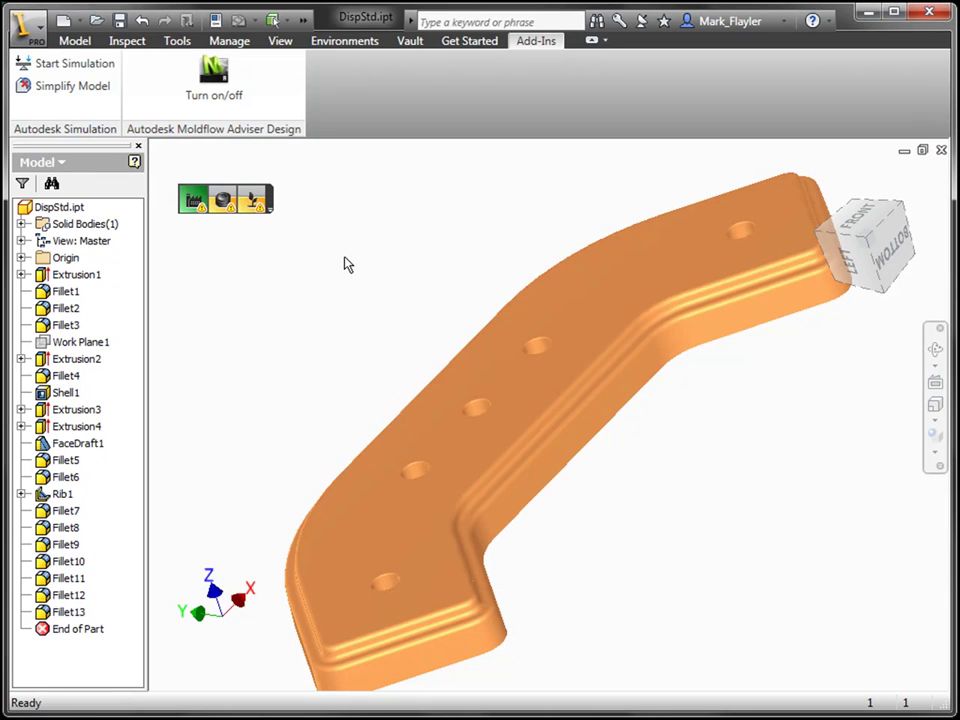
Step: Close the Moldflow indicator toolbar, acknowledge the note about re-enabling the add-in, and show the Tools ribbon
right_click(272, 214)
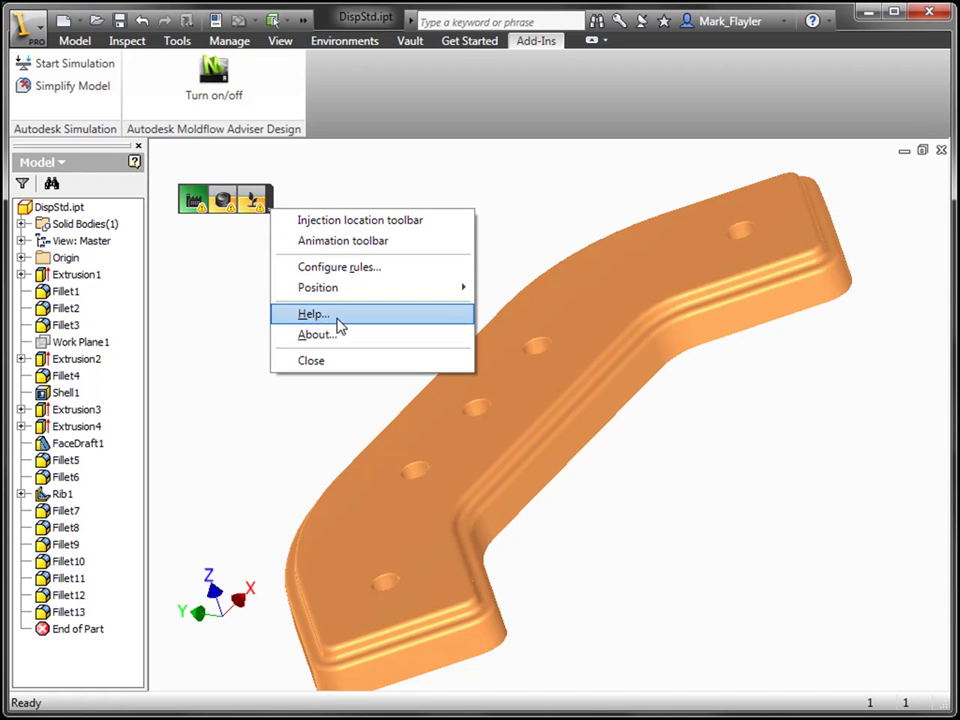
click(312, 361)
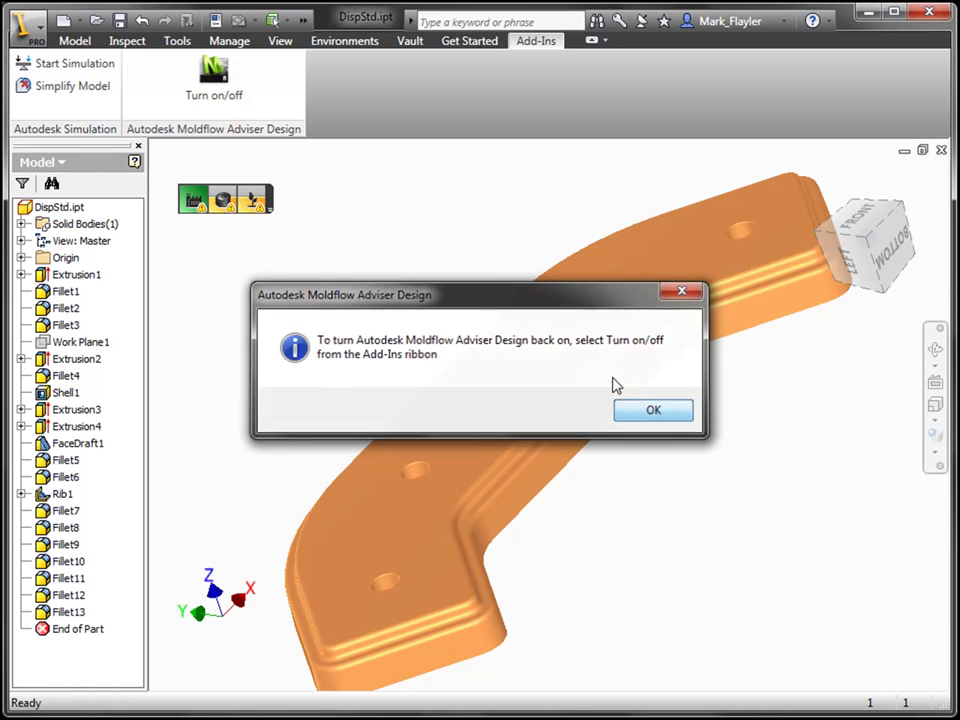
click(652, 410)
click(222, 93)
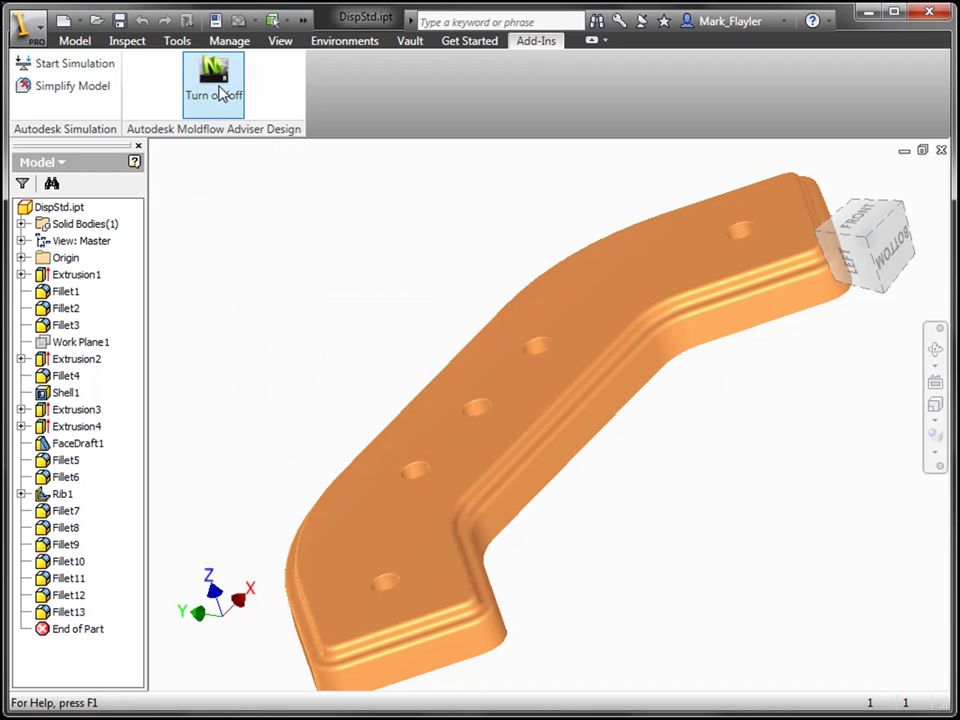
Step: Unload Autodesk Moldflow Adviser Design in the Add-In Manager and clear its Load Automatically option
click(176, 44)
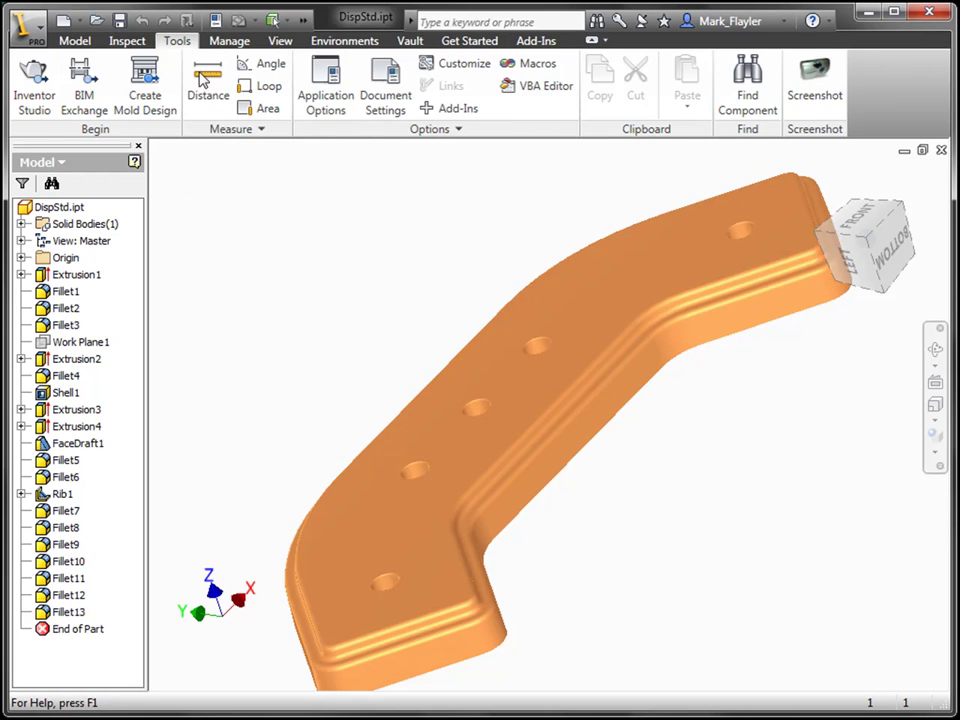
click(455, 108)
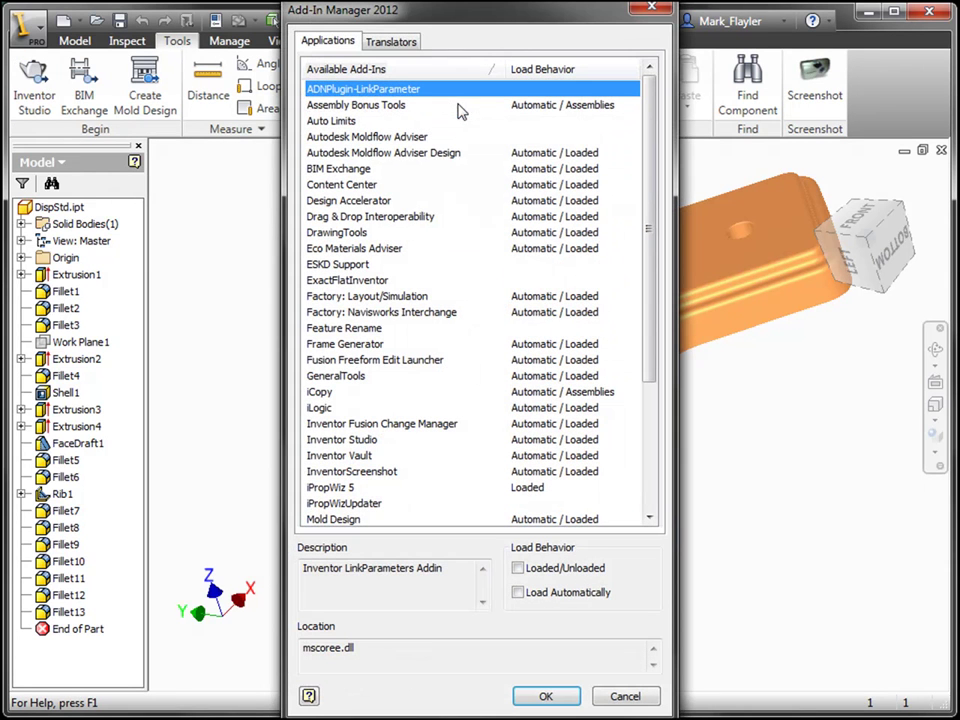
click(447, 155)
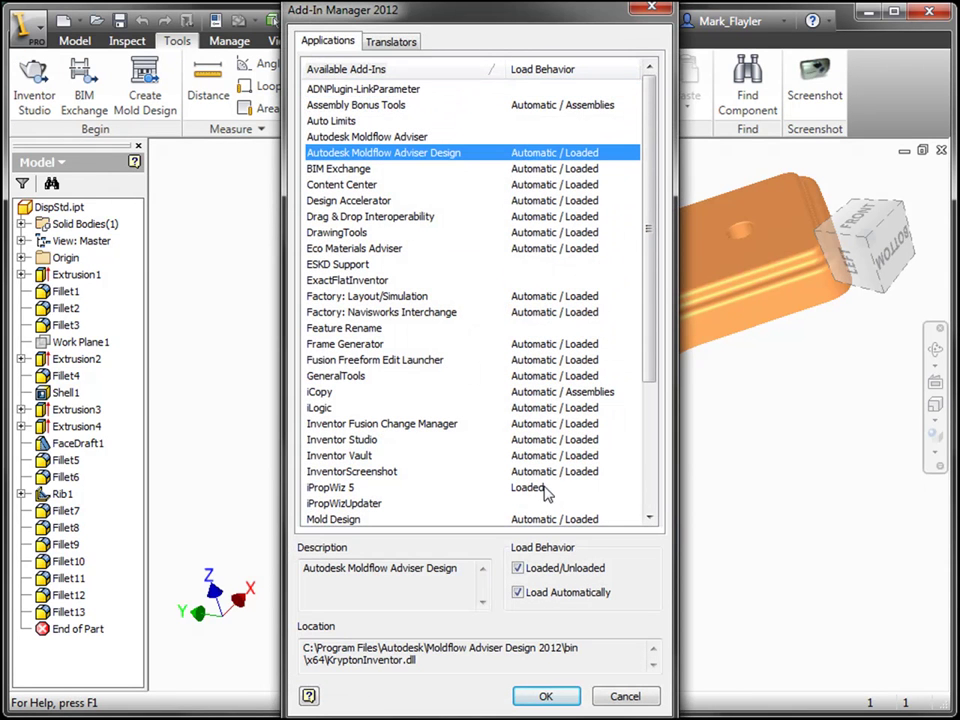
click(518, 568)
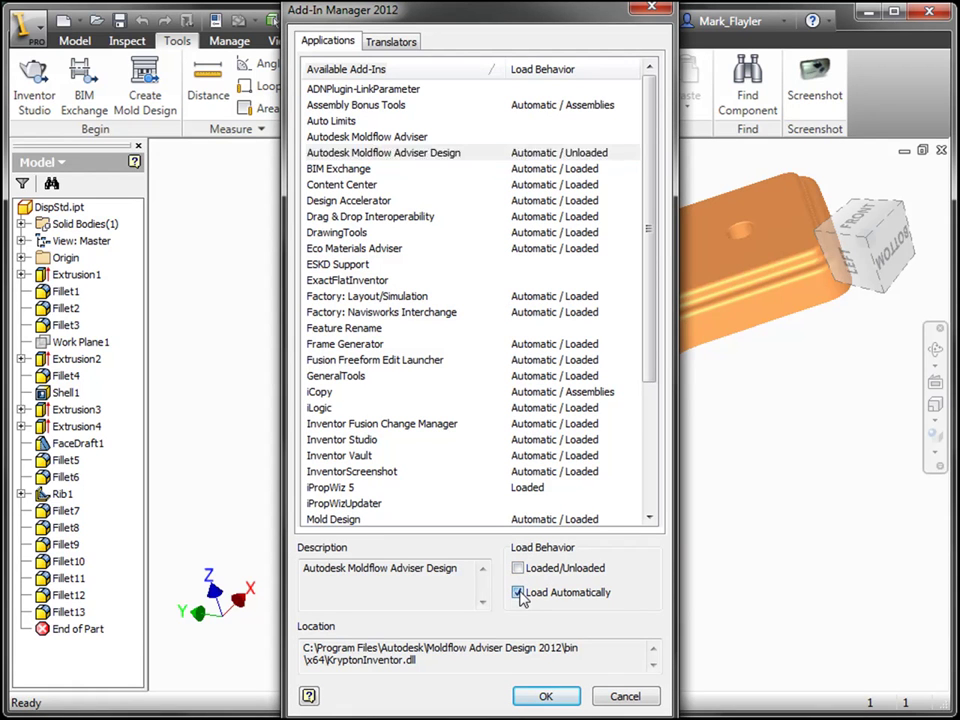
click(518, 593)
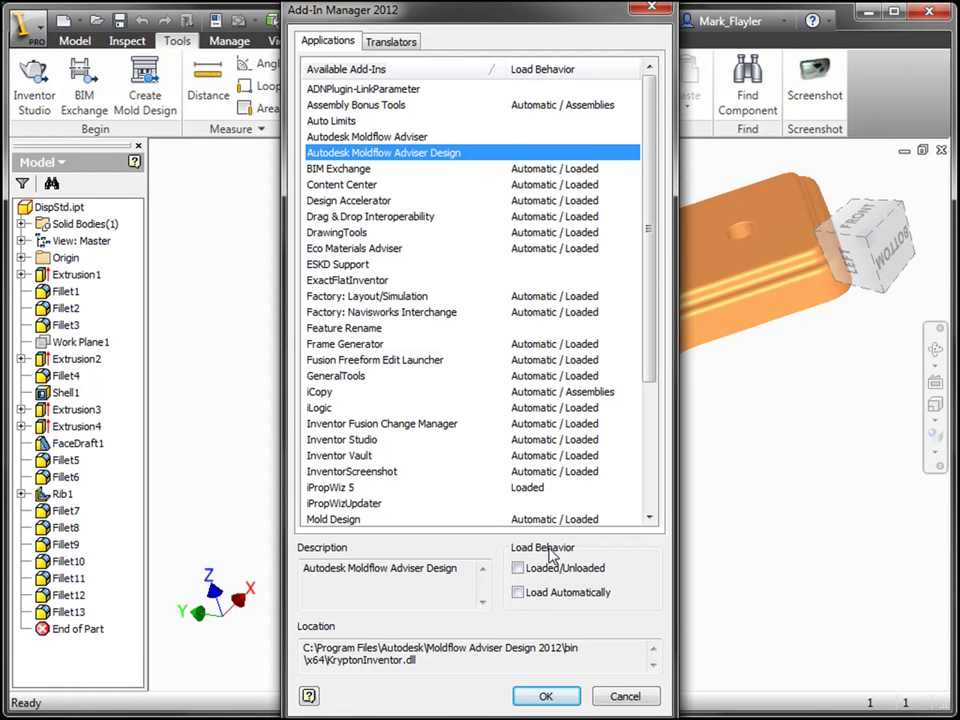
click(548, 696)
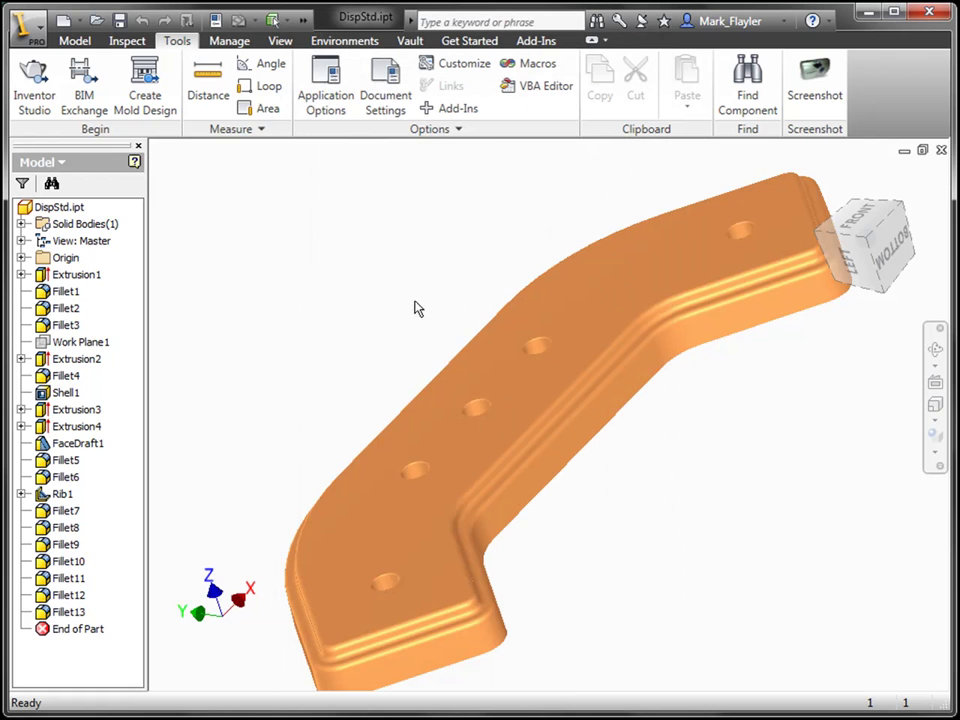